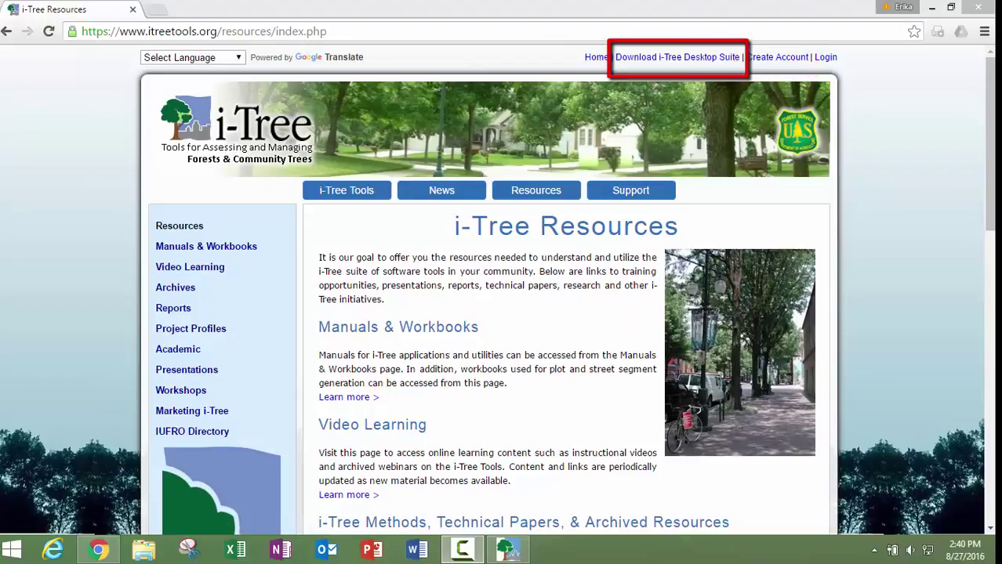
# Create a new project through File > New Project with Complete Inventory as the project type.
pyautogui.click(510, 549)
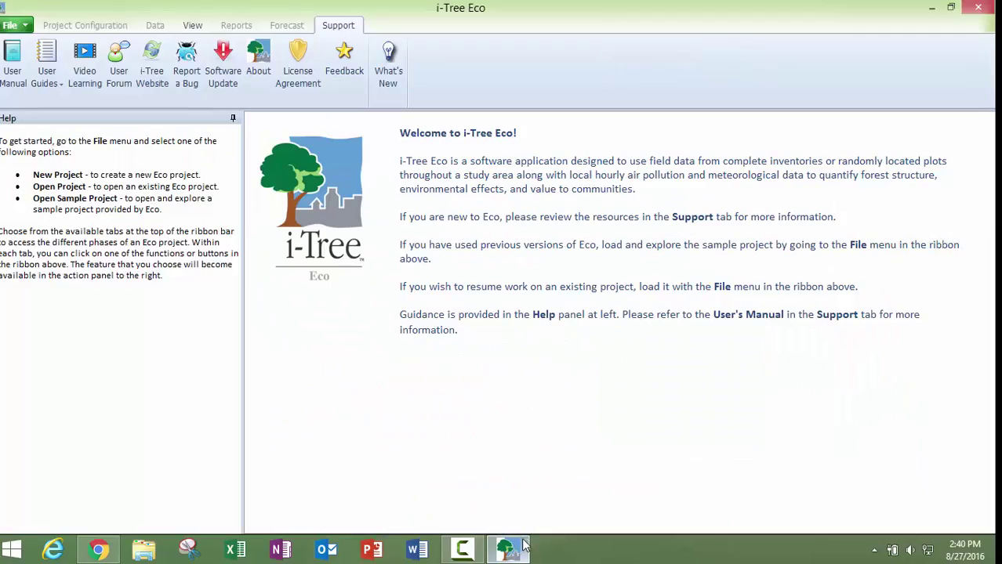
pyautogui.click(12, 26)
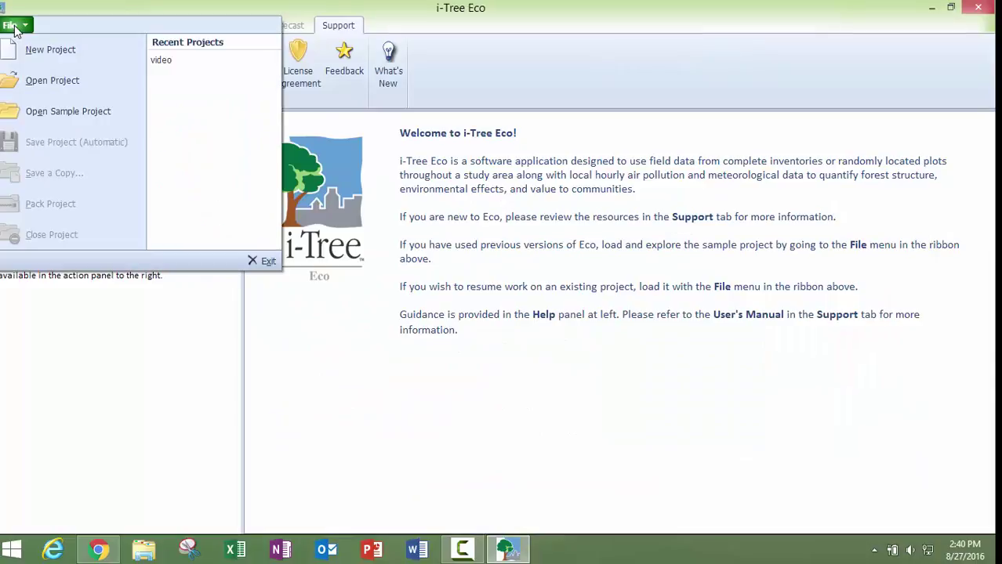
pyautogui.click(29, 49)
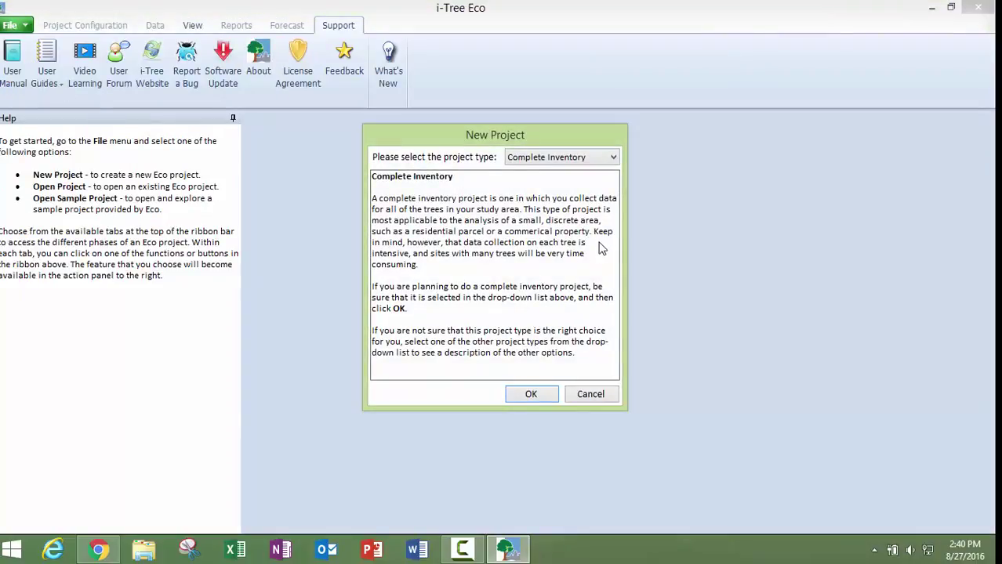
pyautogui.click(615, 158)
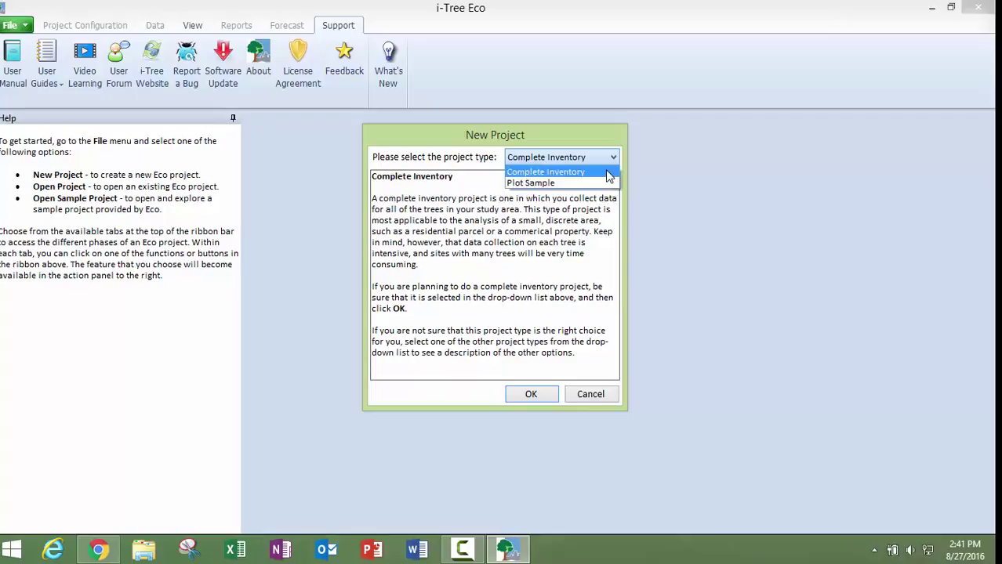
pyautogui.click(608, 172)
pyautogui.click(530, 394)
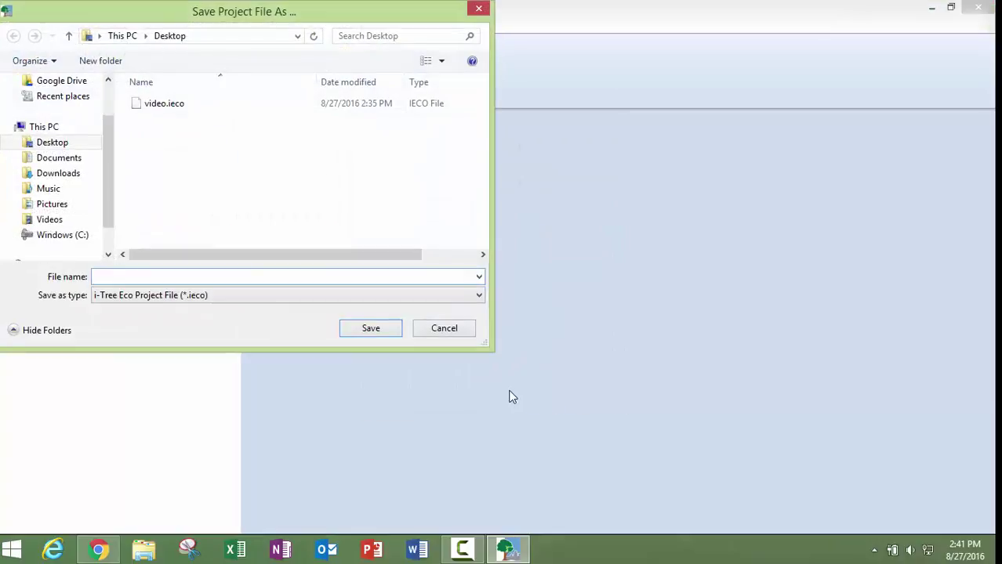
# Save the project as video.ieco on the Desktop, overwriting the existing file.
pyautogui.write('video')
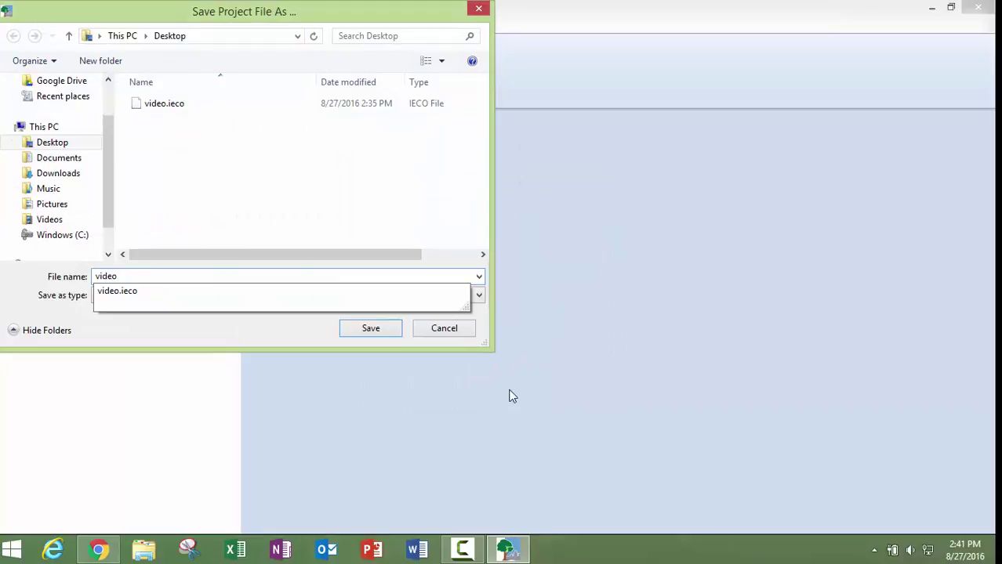
pyautogui.click(55, 141)
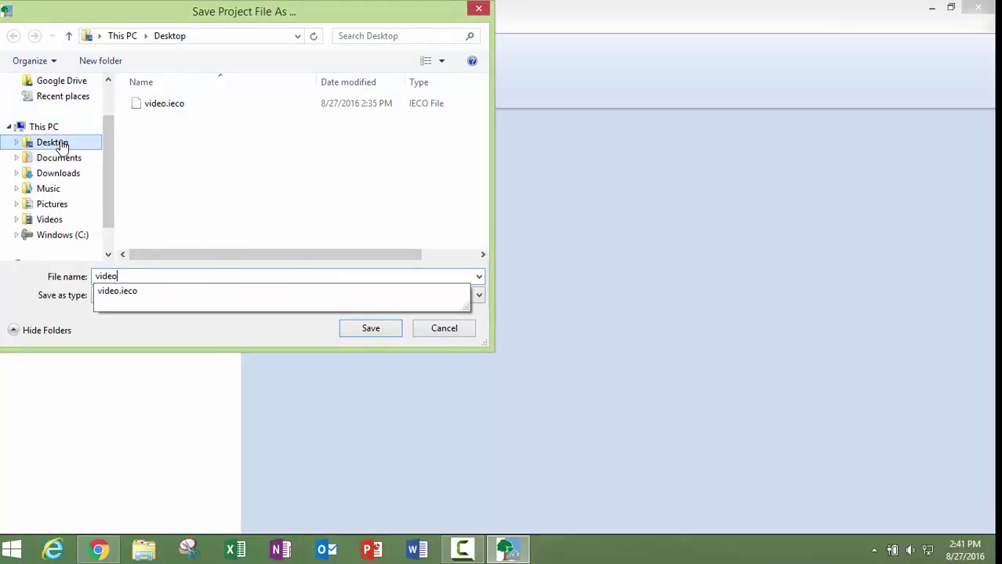
pyautogui.click(371, 328)
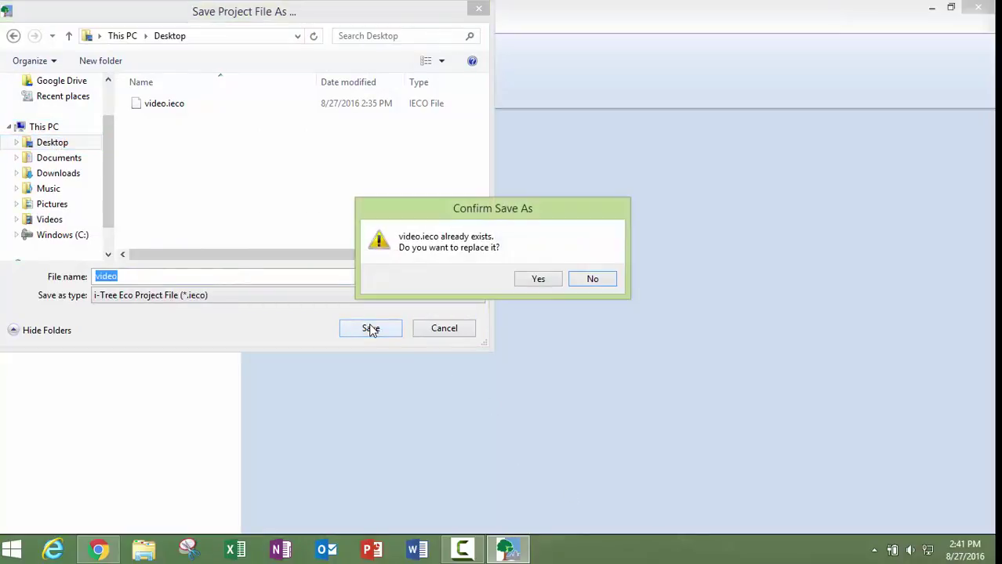
pyautogui.click(535, 279)
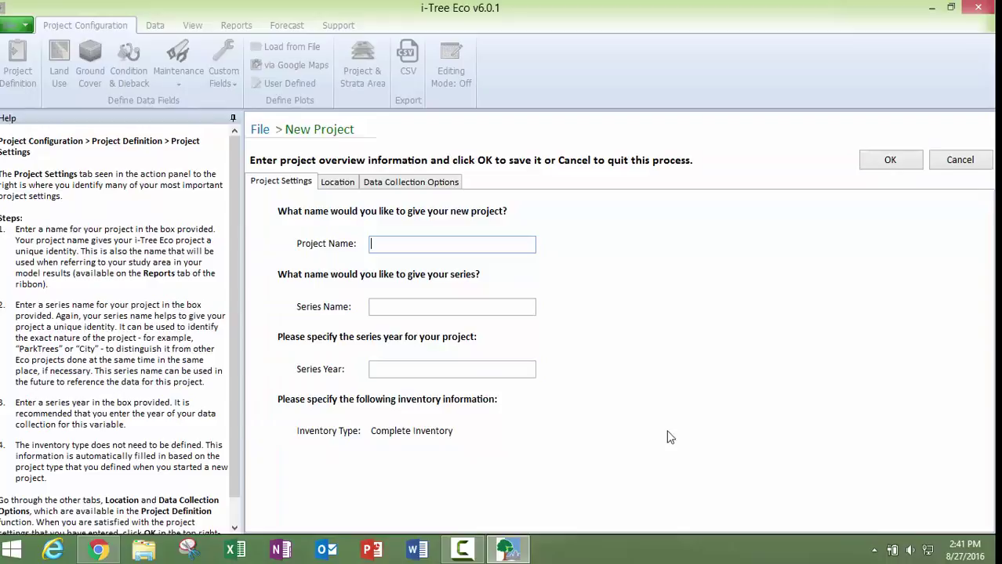
# Enter project name video, series name complete inventory and series year 2016.
pyautogui.write('video')
pyautogui.click(510, 310)
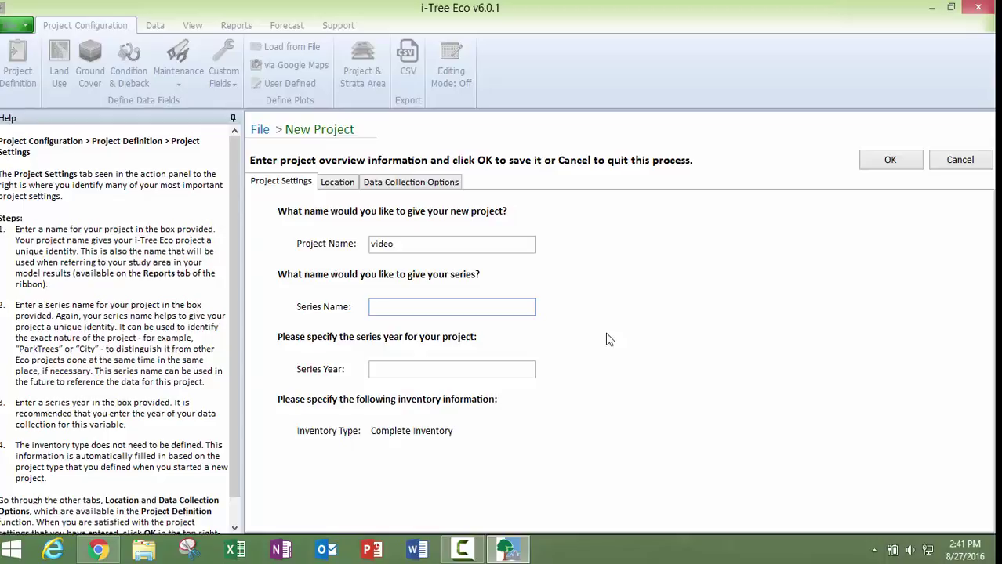
pyautogui.write('complete inventory')
pyautogui.click(503, 367)
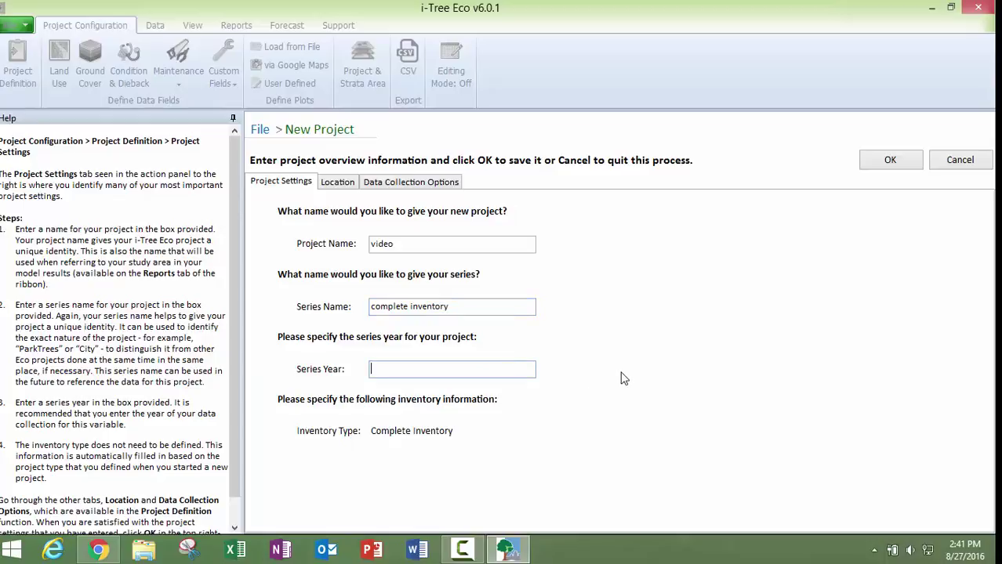
pyautogui.write('2016')
# On the Location tab, set Nation to United States of America, State to California and County to Sacramento.
pyautogui.click(346, 189)
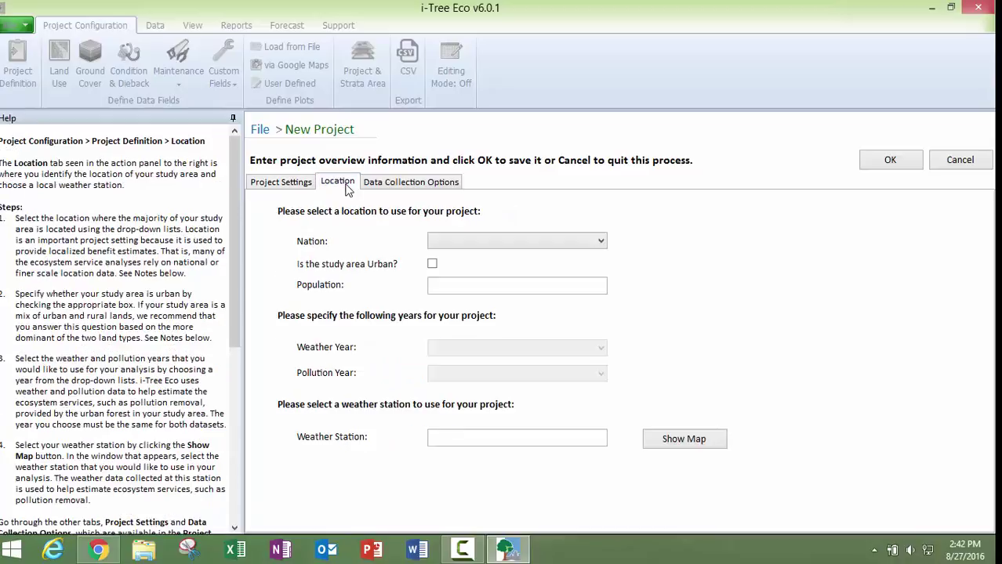
pyautogui.click(604, 246)
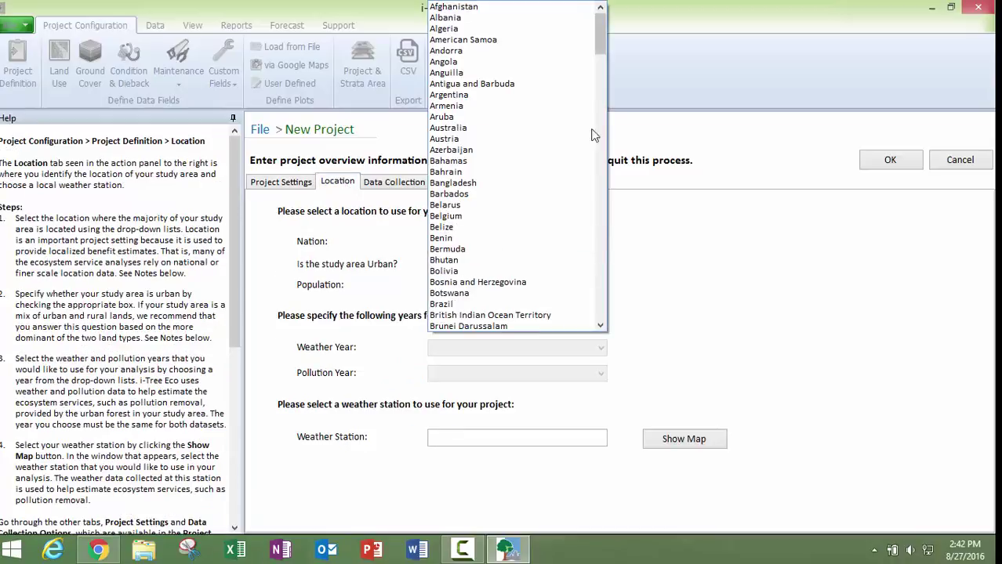
pyautogui.moveTo(602, 45); pyautogui.dragTo(618, 324)
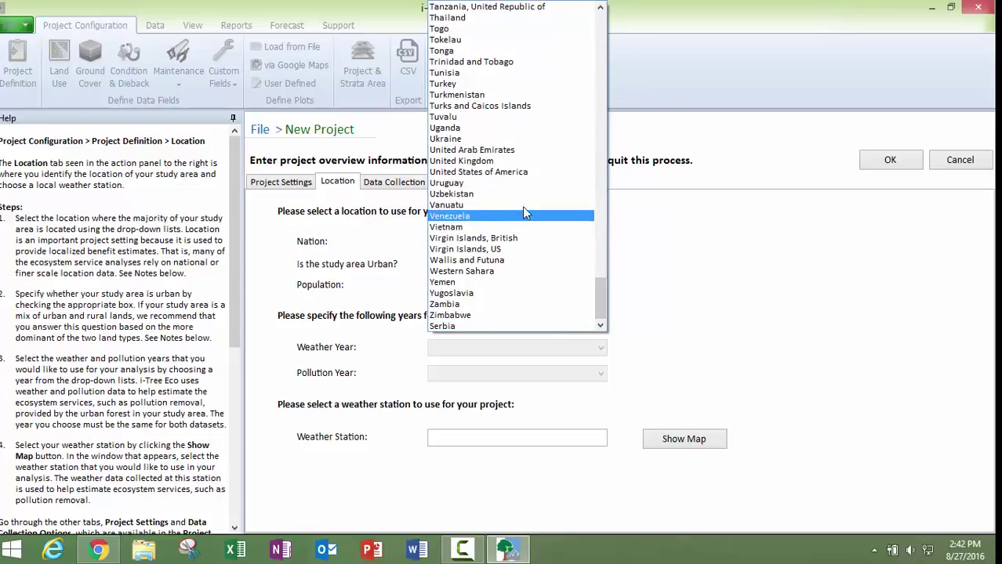
pyautogui.click(521, 173)
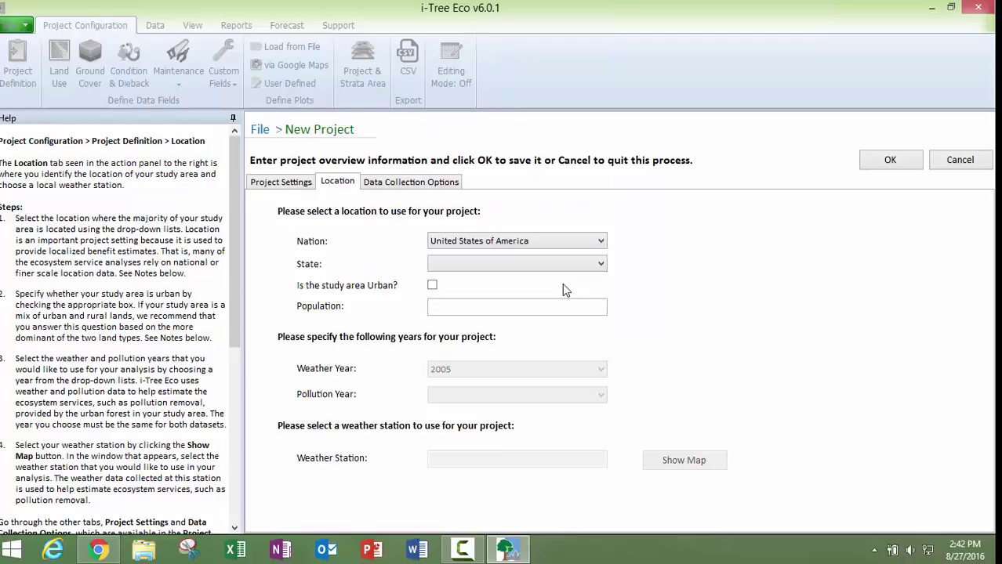
pyautogui.click(601, 265)
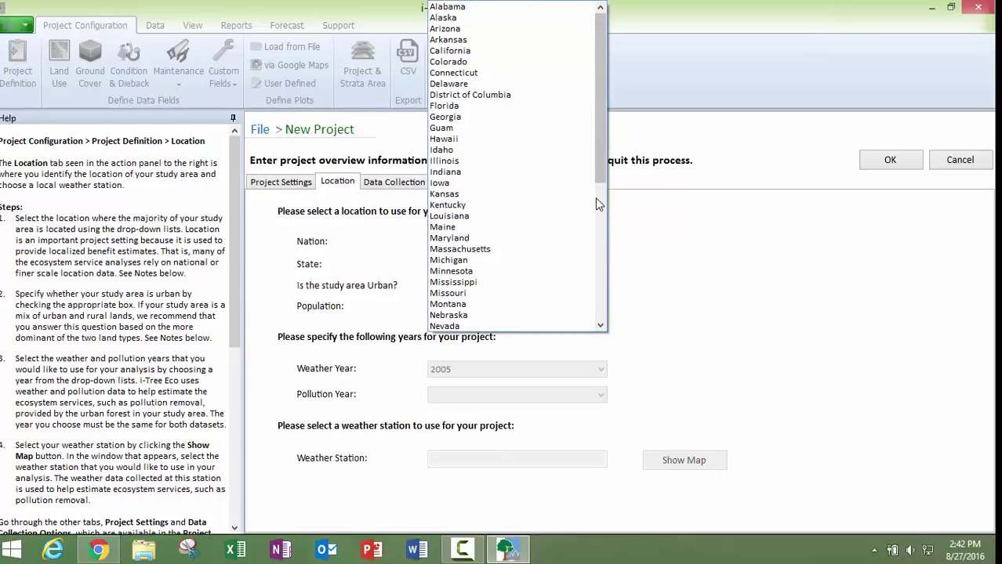
pyautogui.moveTo(602, 164); pyautogui.dragTo(613, 312)
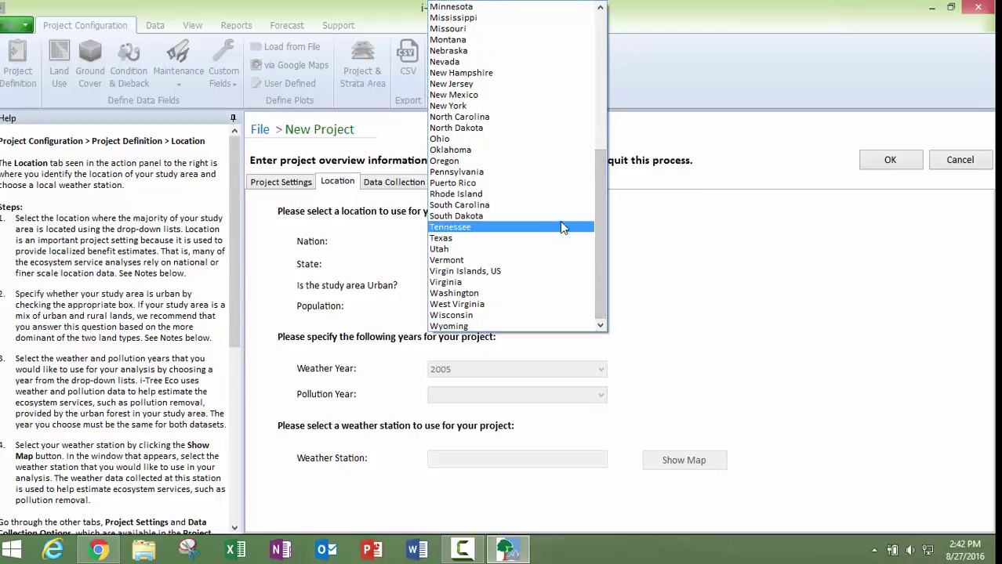
pyautogui.moveTo(598, 161); pyautogui.dragTo(617, 45)
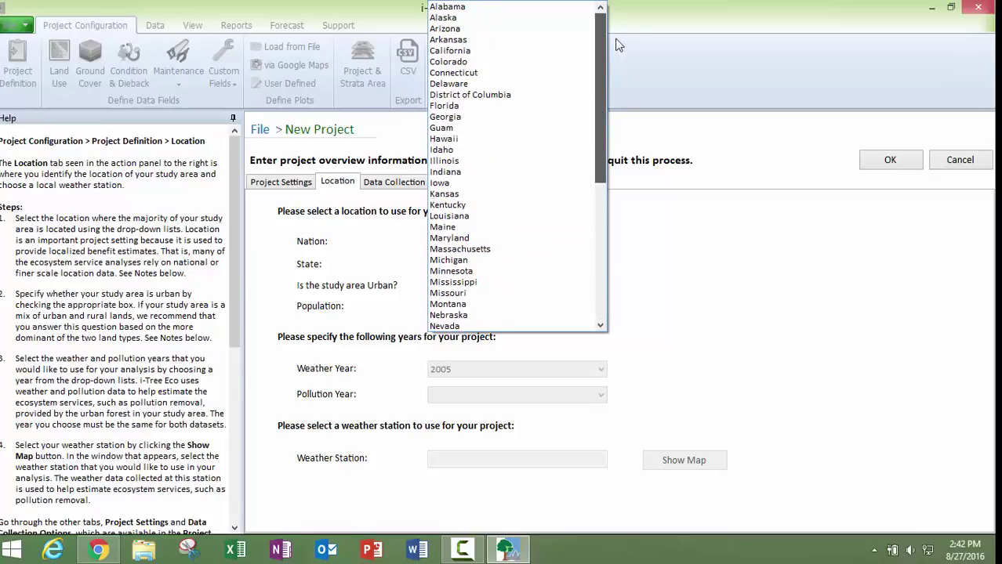
pyautogui.click(548, 50)
pyautogui.click(600, 287)
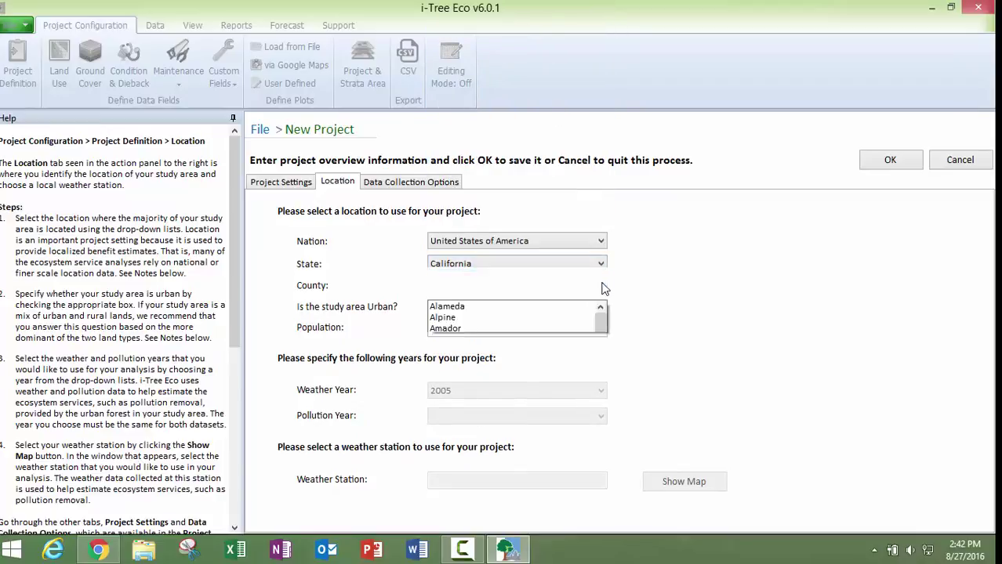
pyautogui.moveTo(606, 157); pyautogui.dragTo(596, 337)
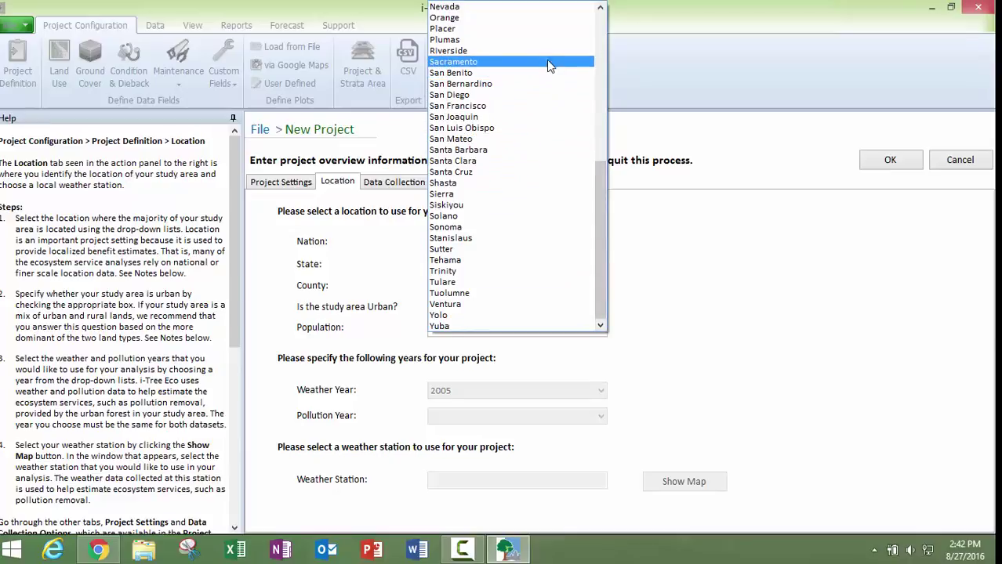
pyautogui.click(546, 61)
pyautogui.click(600, 308)
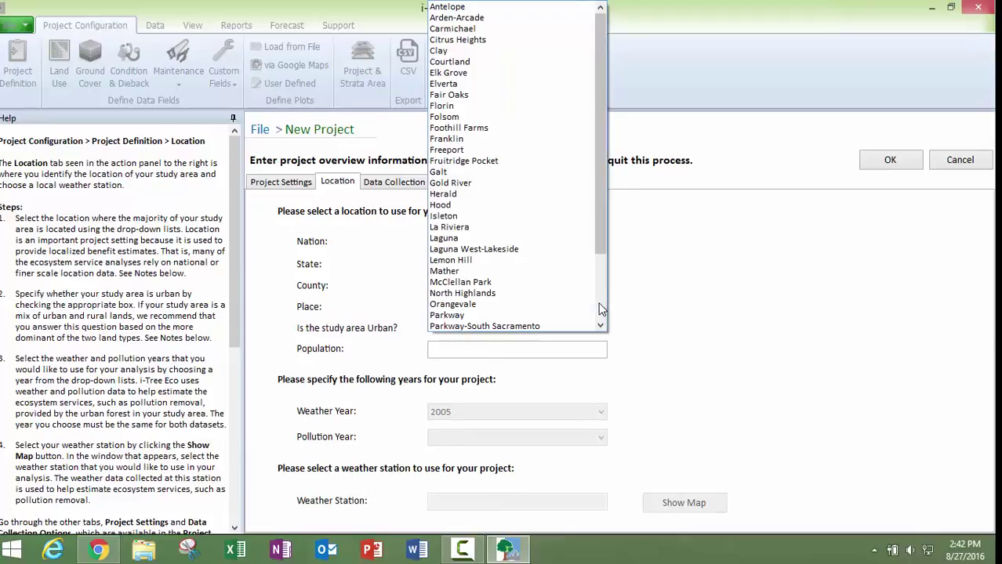
# Choose Parkway as the place and review the resulting location settings.
pyautogui.click(585, 316)
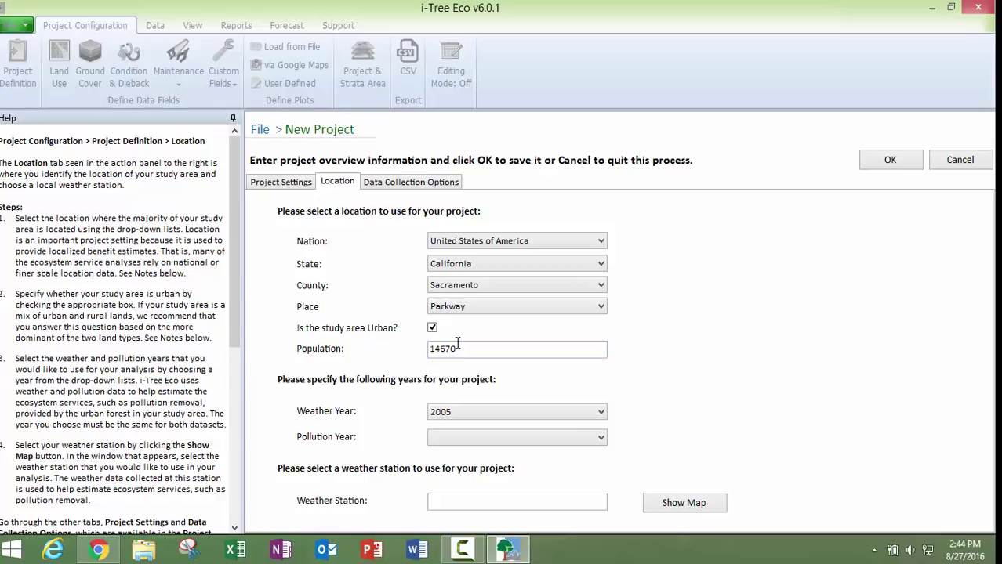
pyautogui.scroll(-2, 751, 384)
pyautogui.scroll(2, 681, 386)
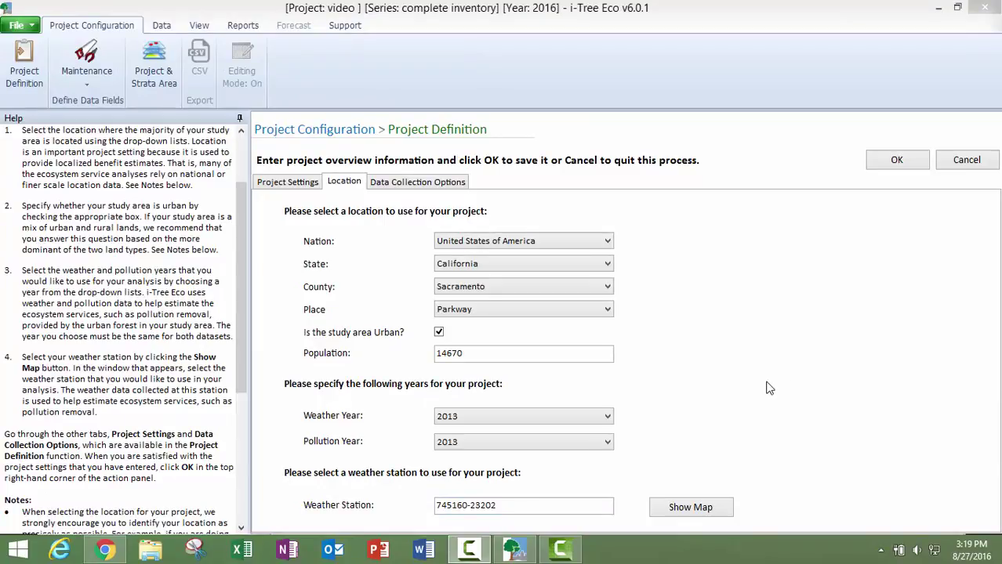
# Keep 2013 as both the weather year and the pollution year.
pyautogui.click(609, 418)
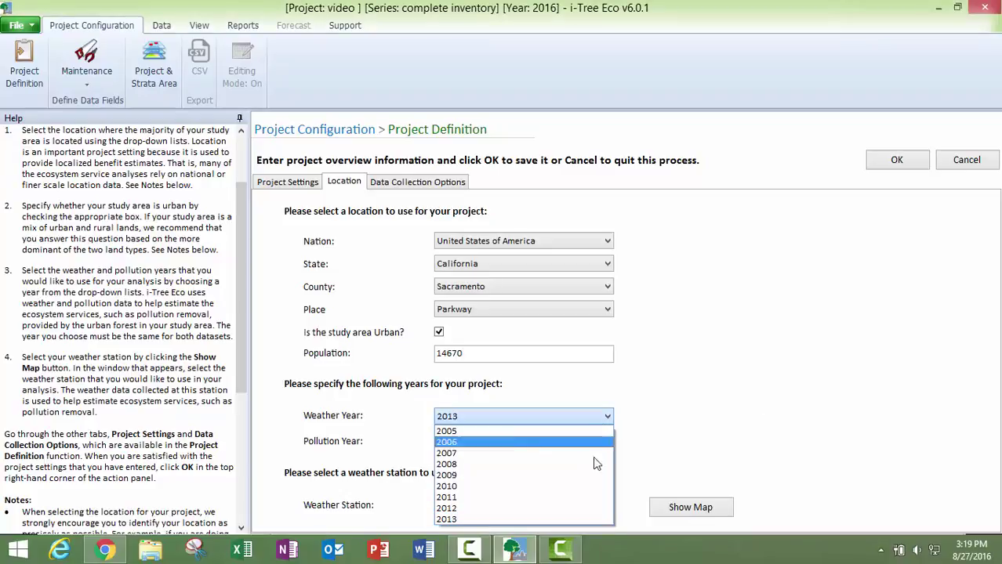
pyautogui.click(586, 520)
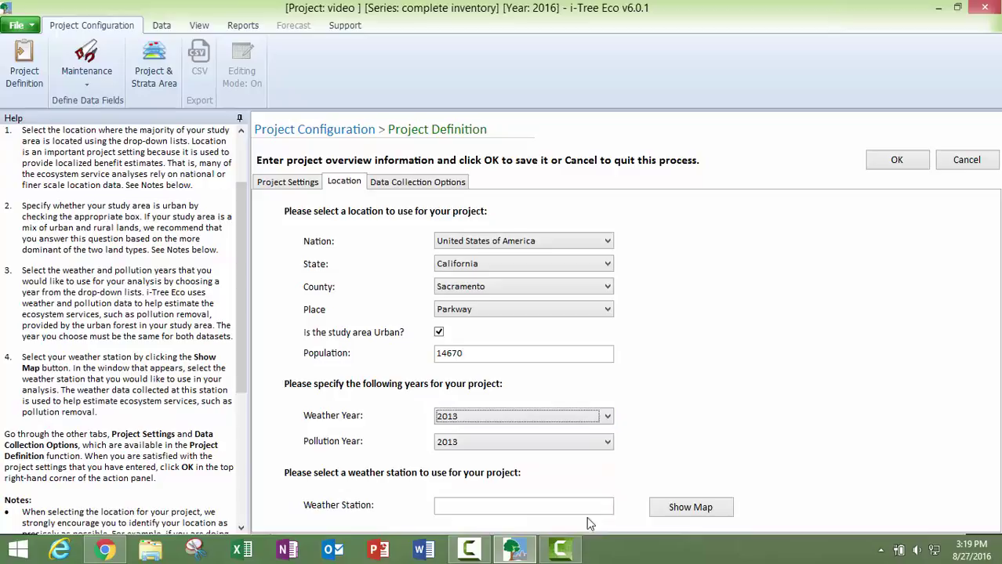
pyautogui.click(608, 443)
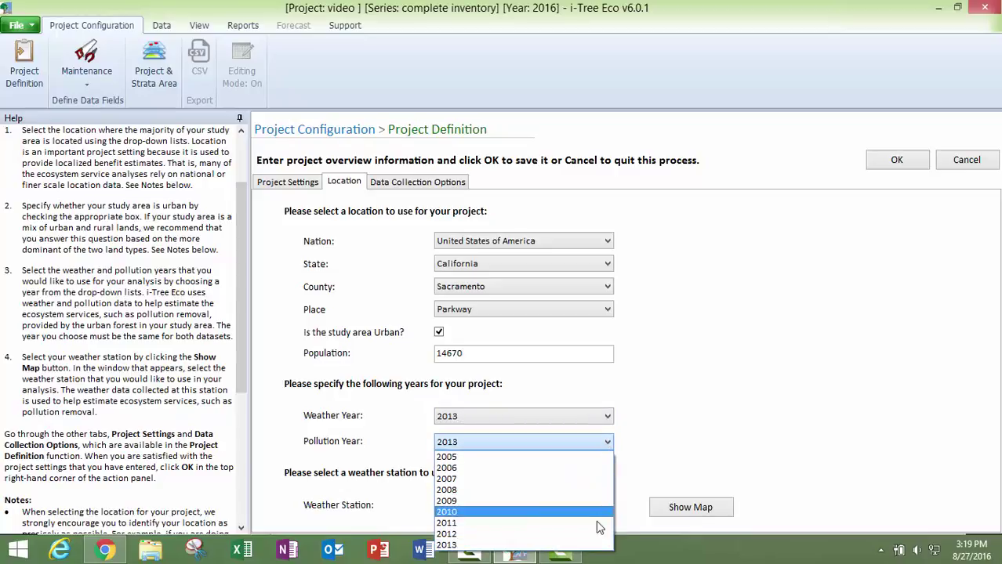
pyautogui.click(598, 548)
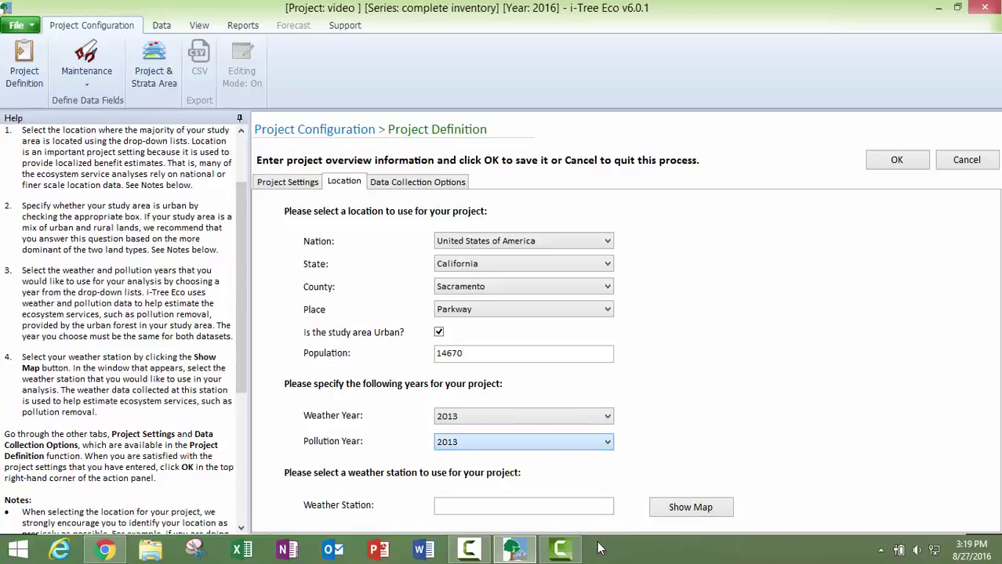
pyautogui.click(697, 508)
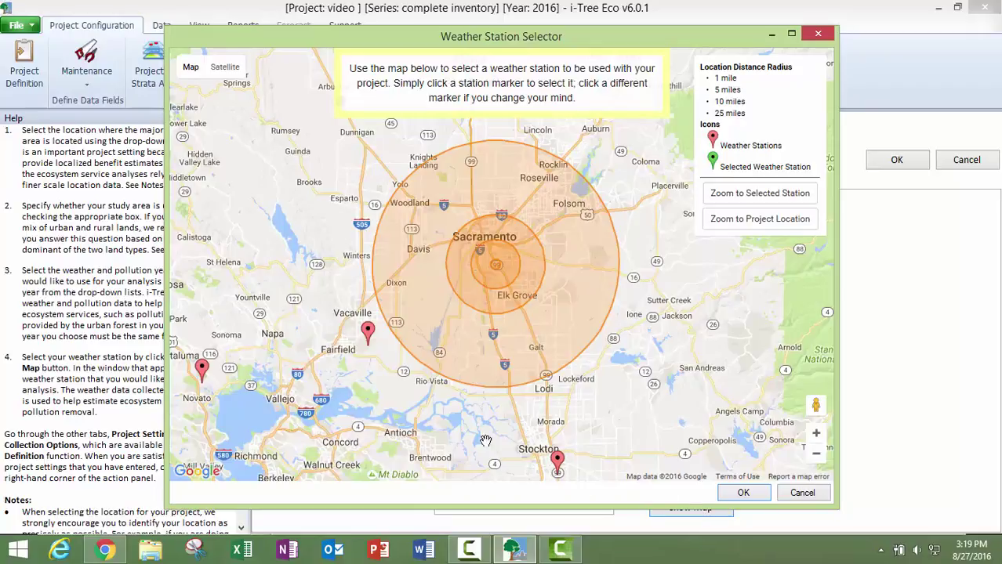
pyautogui.click(368, 331)
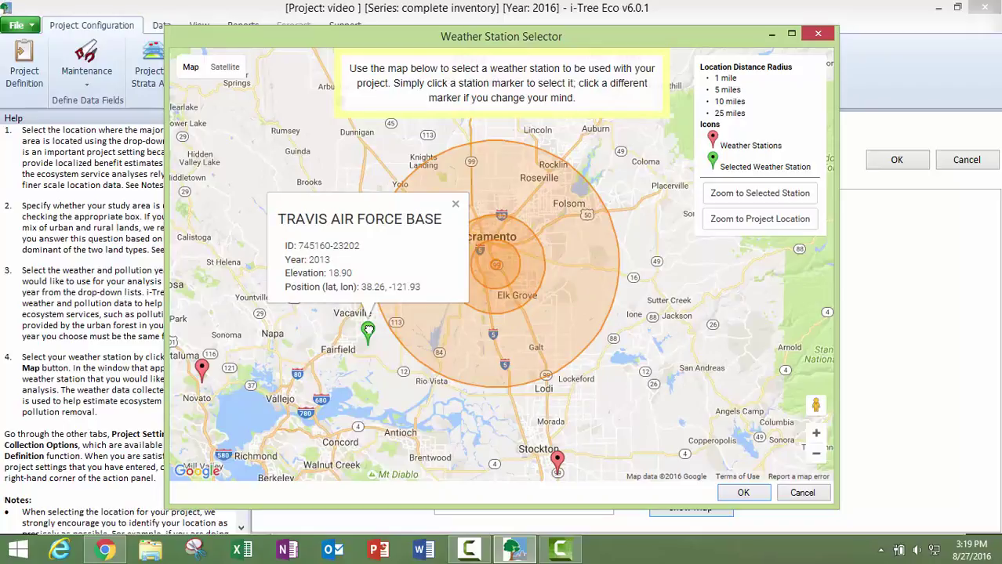
pyautogui.click(746, 492)
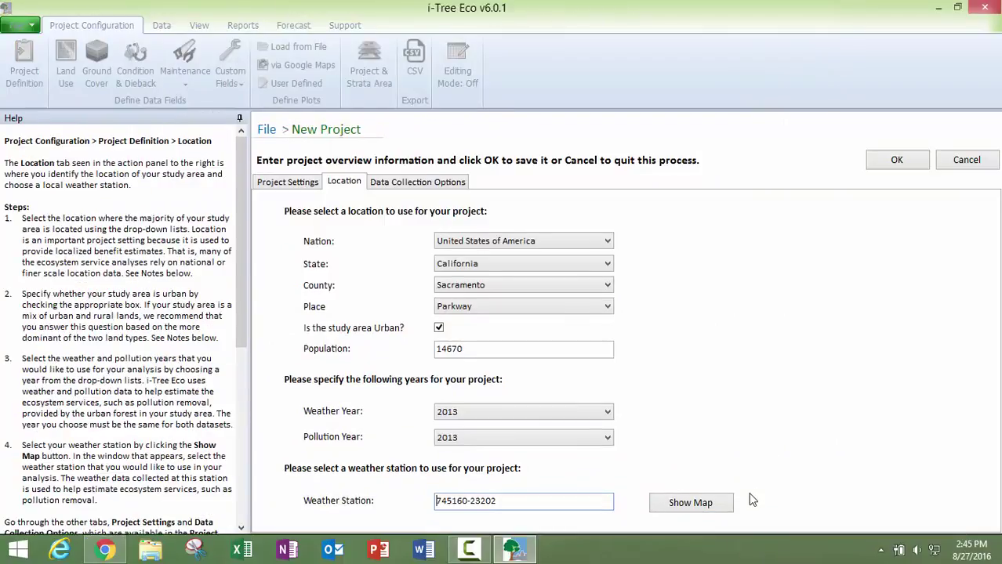
# On the Data Collection Options tab, select English units for measurements.
pyautogui.click(398, 185)
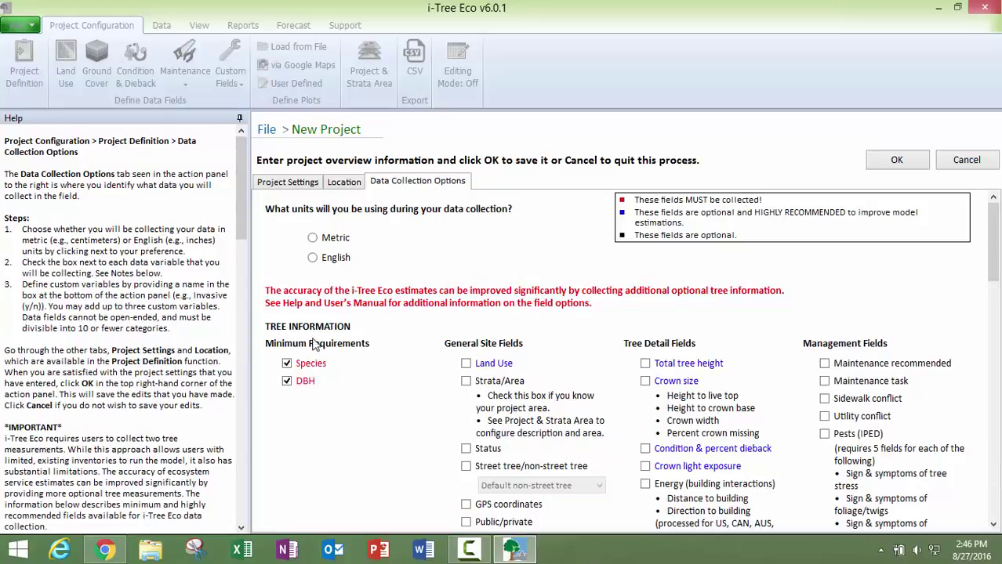
pyautogui.click(312, 258)
pyautogui.scroll(-5, 773, 362)
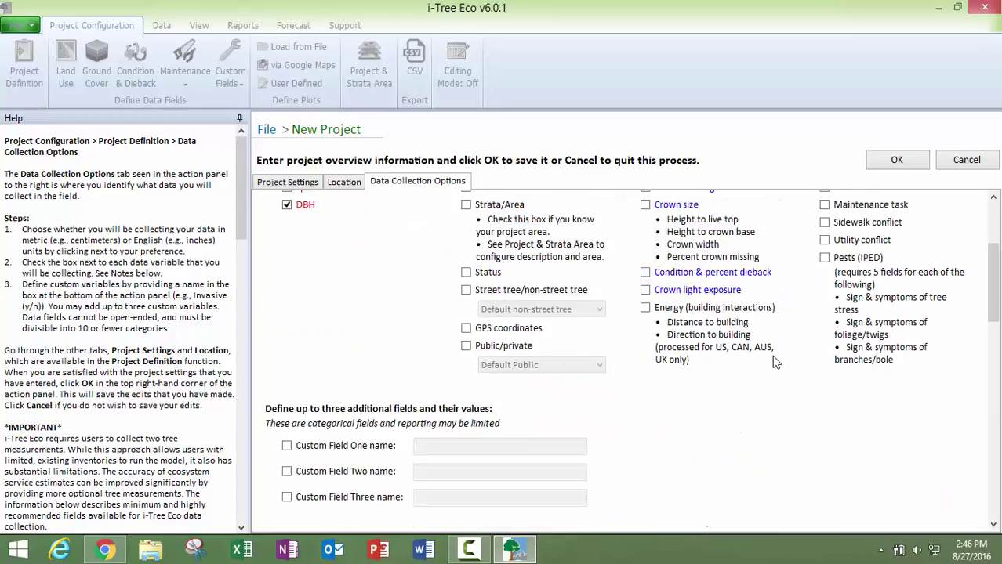
pyautogui.scroll(3, 773, 362)
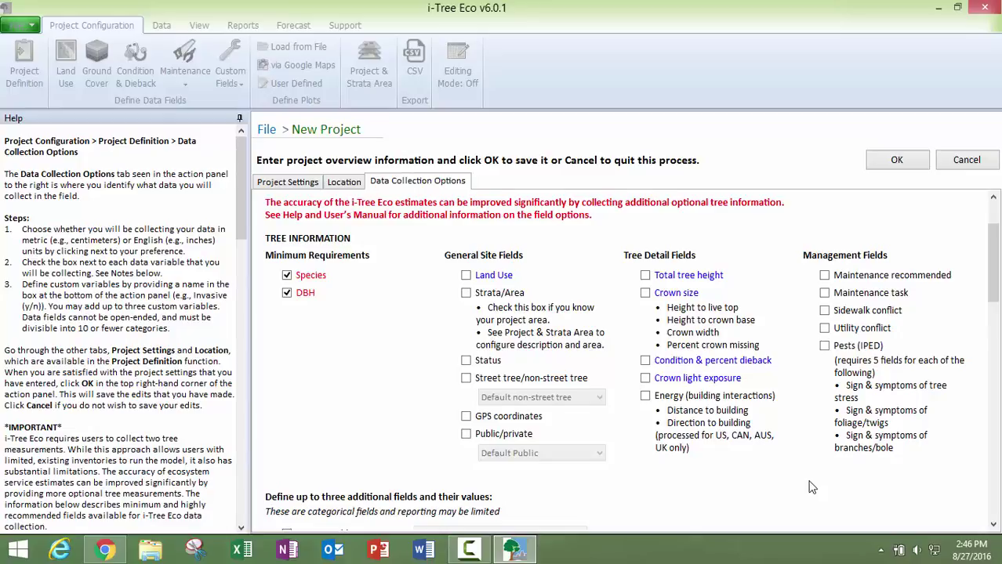
# Tick Maintenance recommended, Maintenance task, Sidewalk conflict, Utility conflict and Pests (IPED) under Management Fields.
pyautogui.click(824, 276)
pyautogui.click(825, 293)
pyautogui.click(824, 310)
pyautogui.click(826, 330)
pyautogui.click(825, 347)
pyautogui.click(825, 347)
pyautogui.click(824, 346)
pyautogui.scroll(-5, 768, 447)
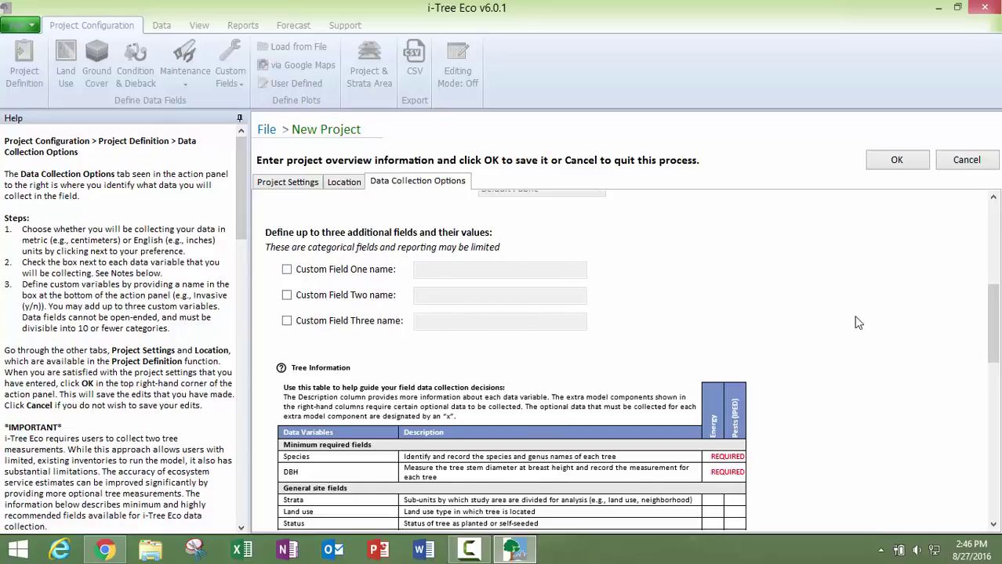
pyautogui.scroll(3, 858, 323)
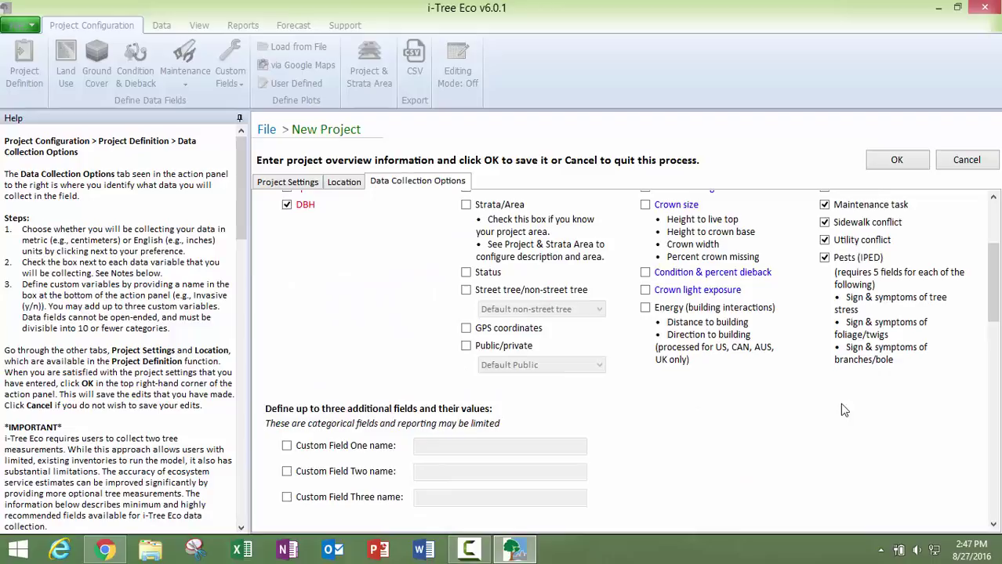
# Tick Strata/Area and submit the data collection options with OK.
pyautogui.scroll(2, 850, 439)
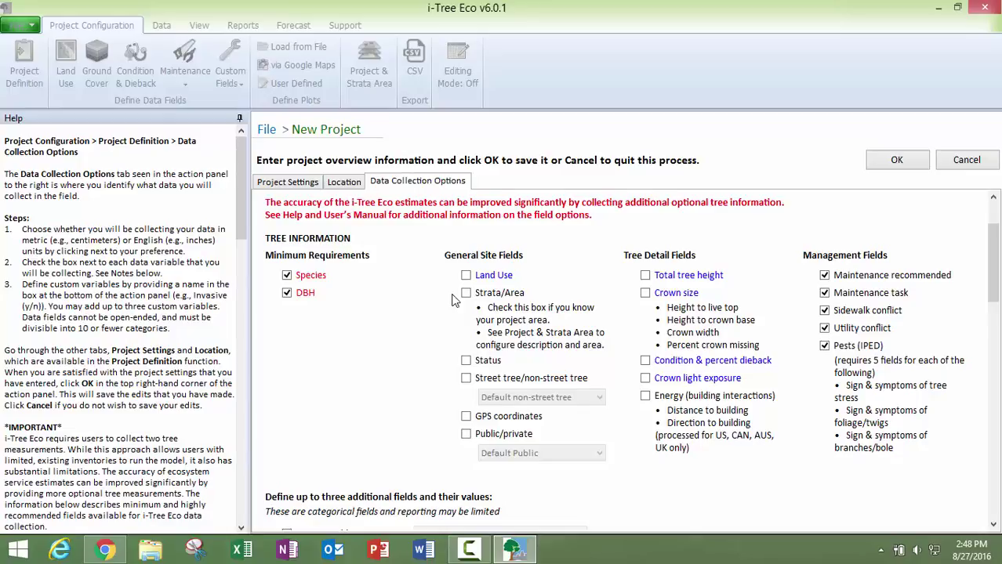
pyautogui.click(466, 293)
pyautogui.click(898, 162)
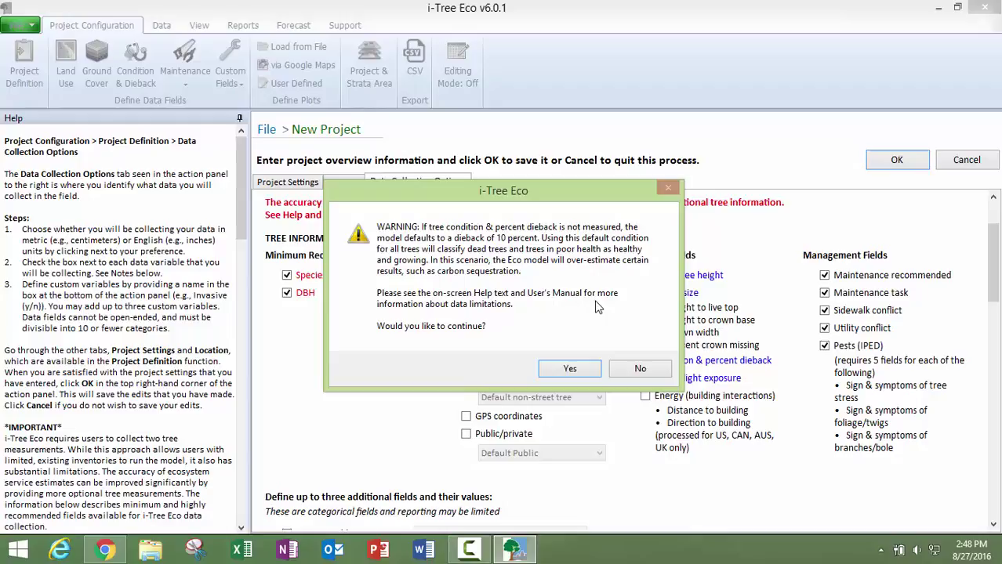
# Accept the dieback warning and the Report Availability summary, then open the Maintenance dropdown.
pyautogui.click(590, 375)
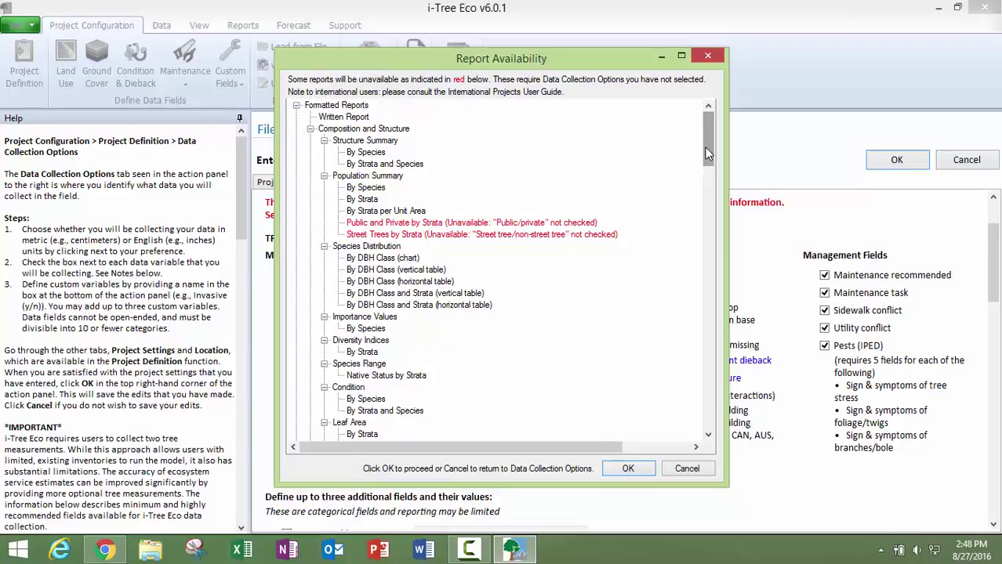
pyautogui.click(650, 470)
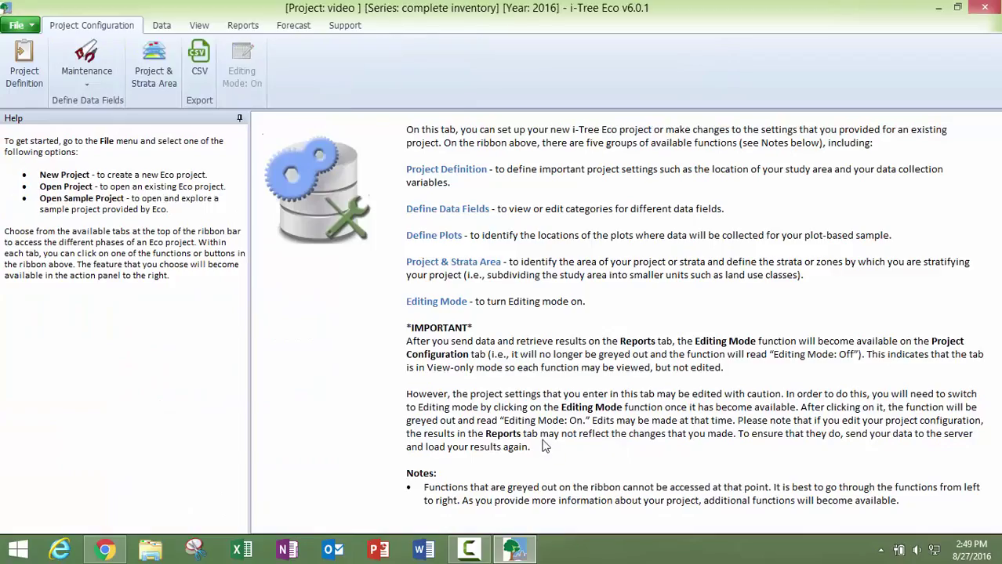
pyautogui.click(82, 81)
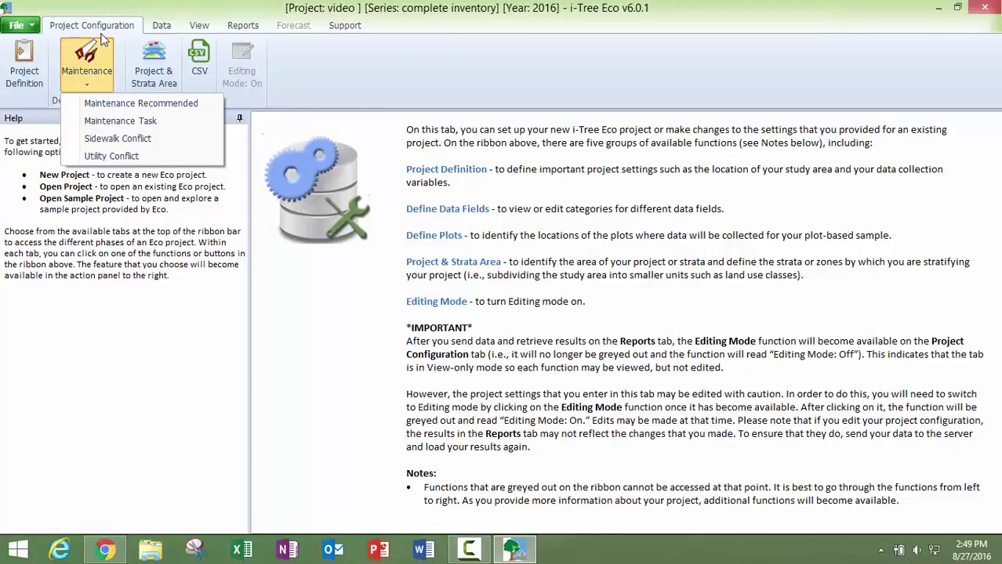
# Delete the Small tree (routine) option from the Maintenance Recommended list.
pyautogui.click(111, 104)
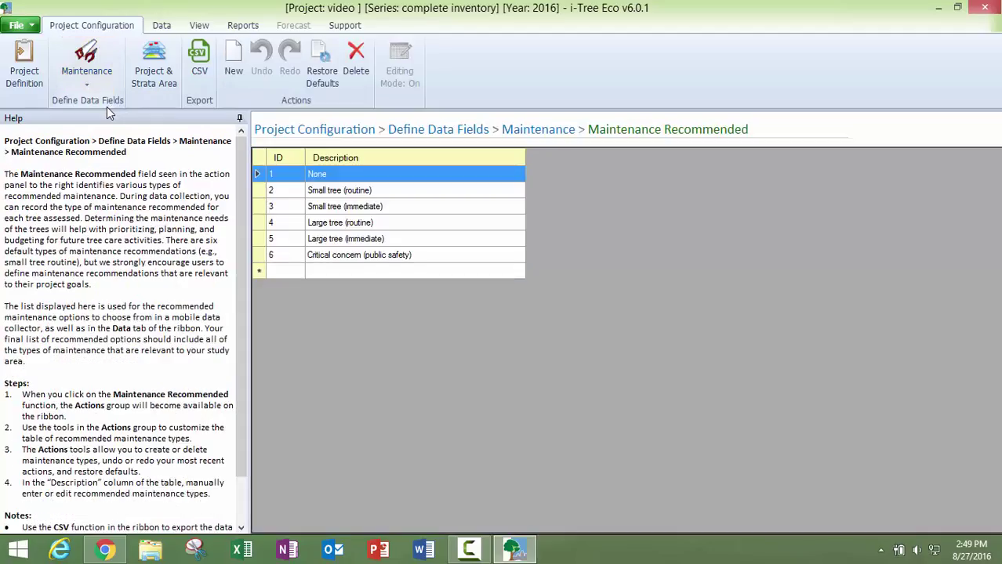
pyautogui.click(348, 193)
pyautogui.click(309, 191)
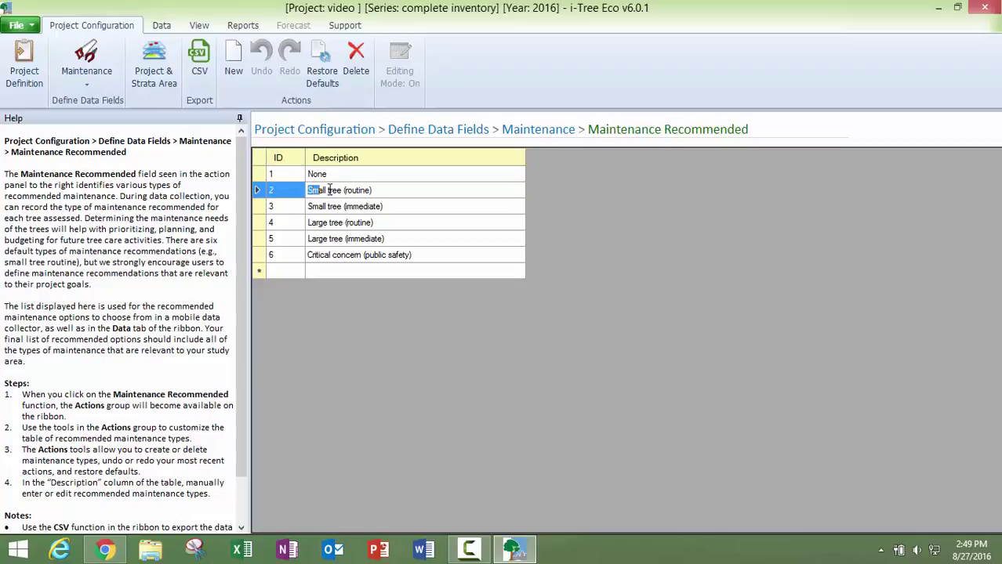
pyautogui.moveTo(315, 190); pyautogui.dragTo(398, 196)
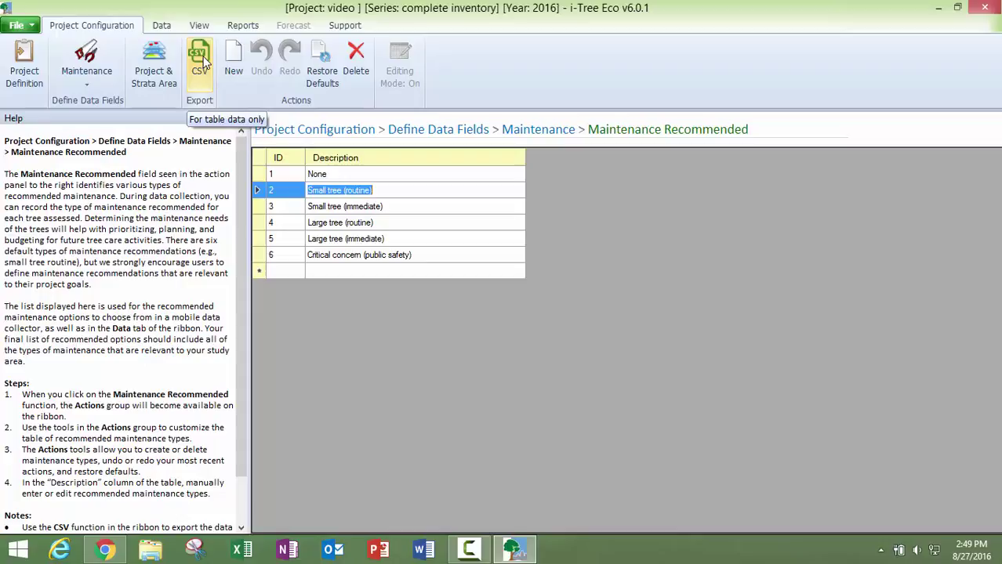
pyautogui.click(329, 76)
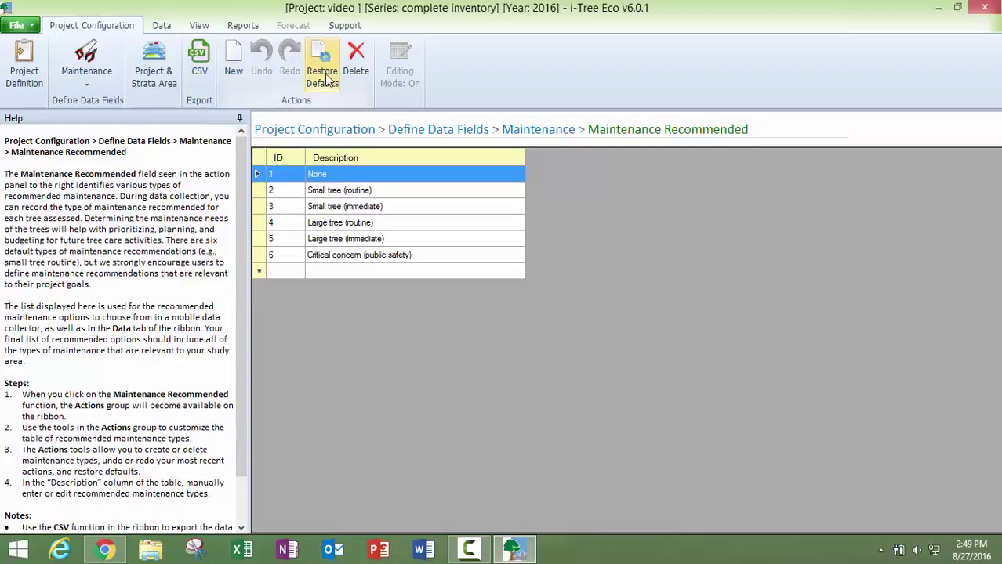
pyautogui.click(261, 192)
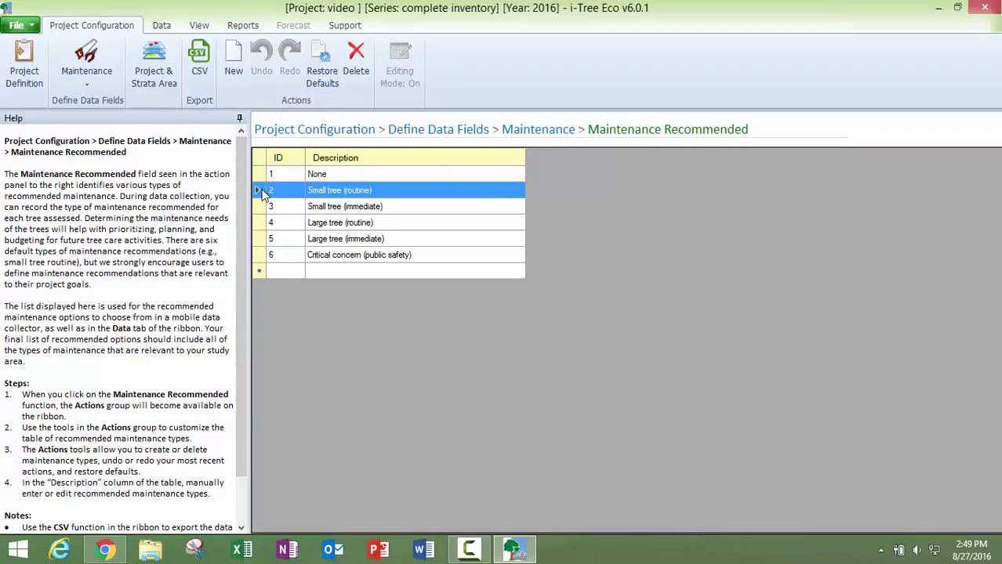
pyautogui.click(356, 68)
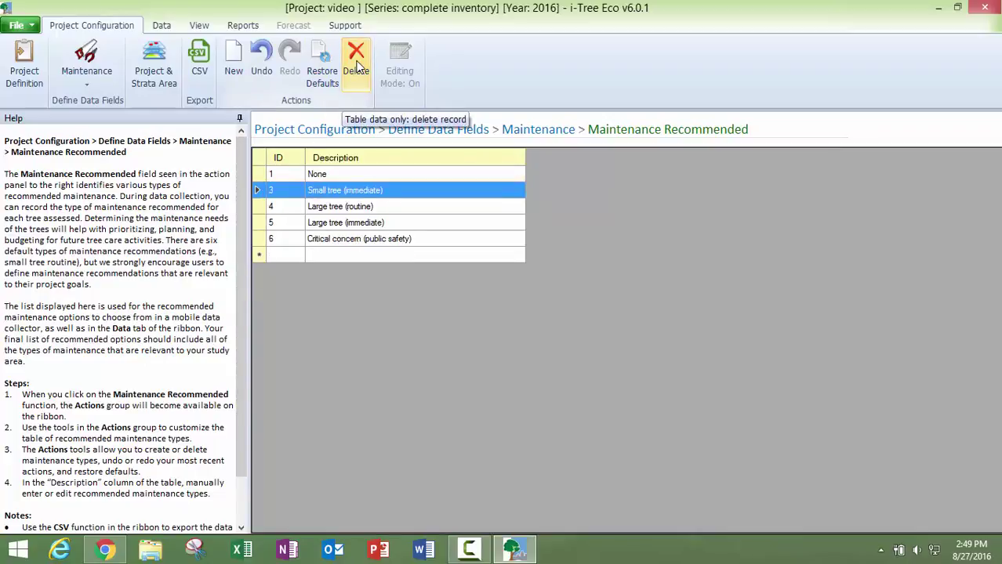
# Review the Maintenance Task, Sidewalk Conflict and Utility Conflict option lists.
pyautogui.click(86, 78)
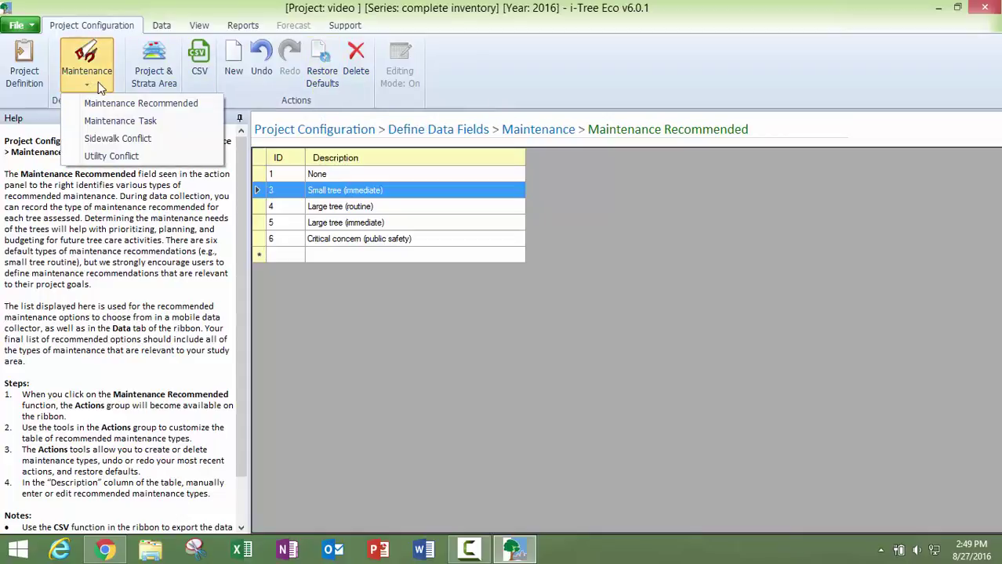
pyautogui.click(118, 122)
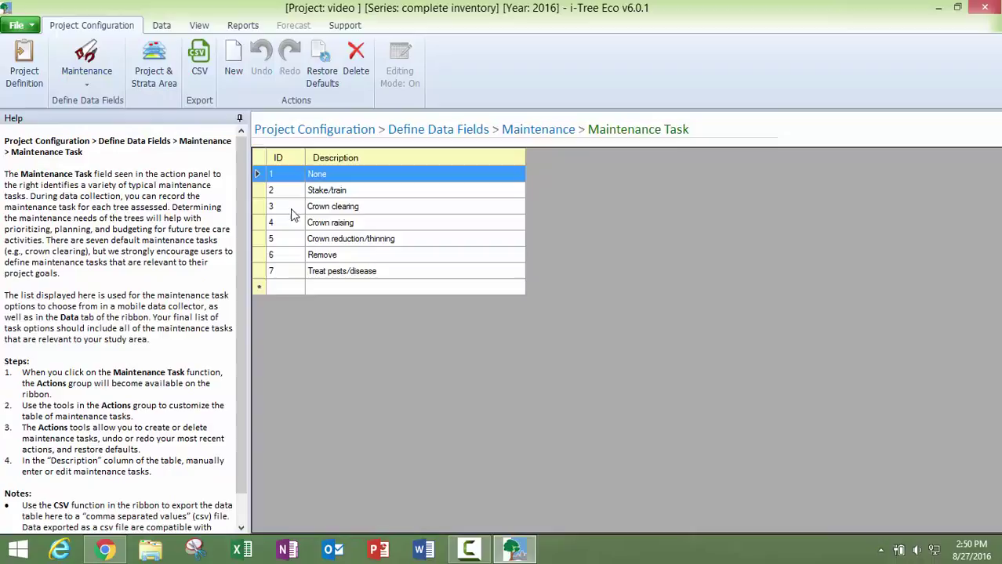
pyautogui.click(87, 93)
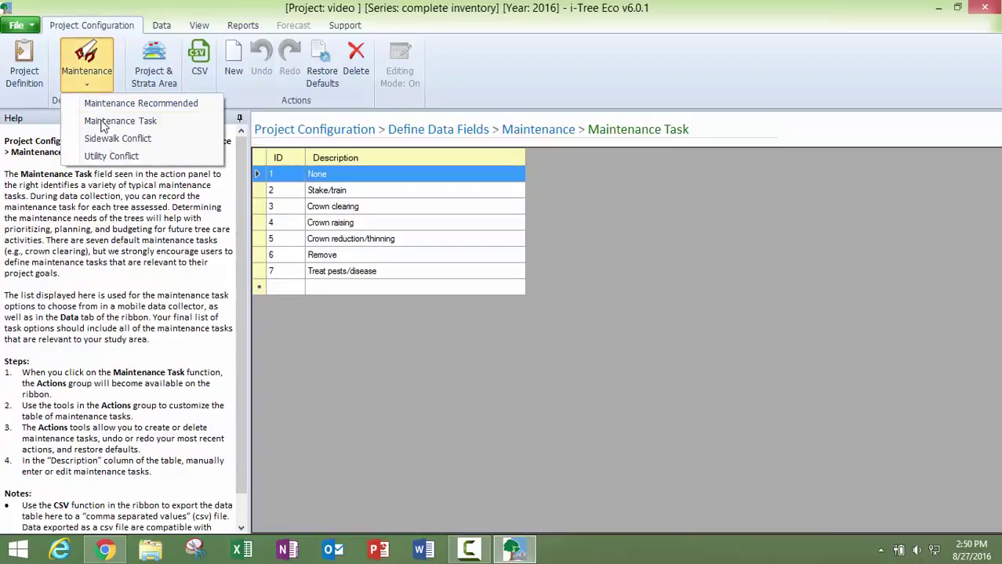
pyautogui.click(114, 137)
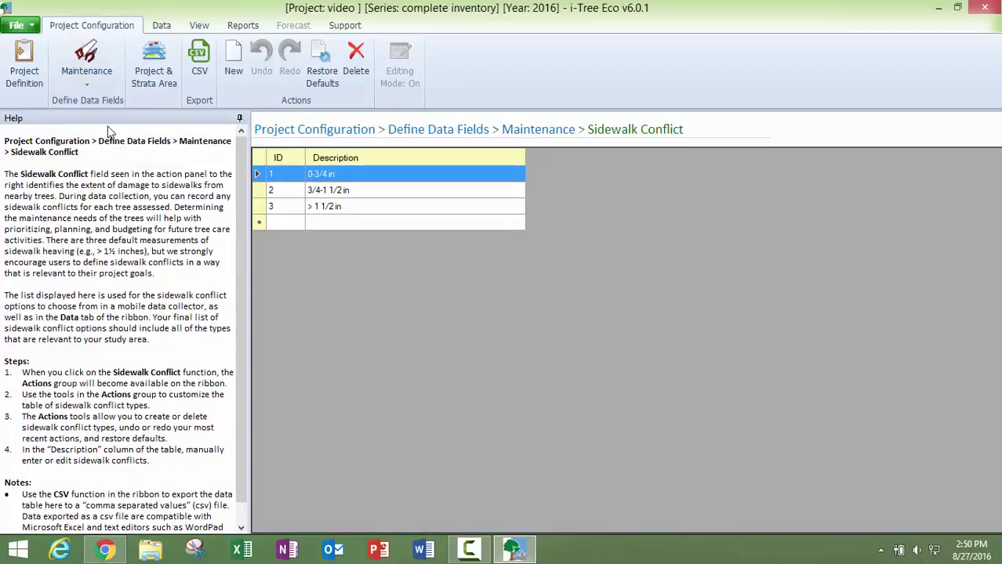
pyautogui.click(87, 84)
pyautogui.click(100, 154)
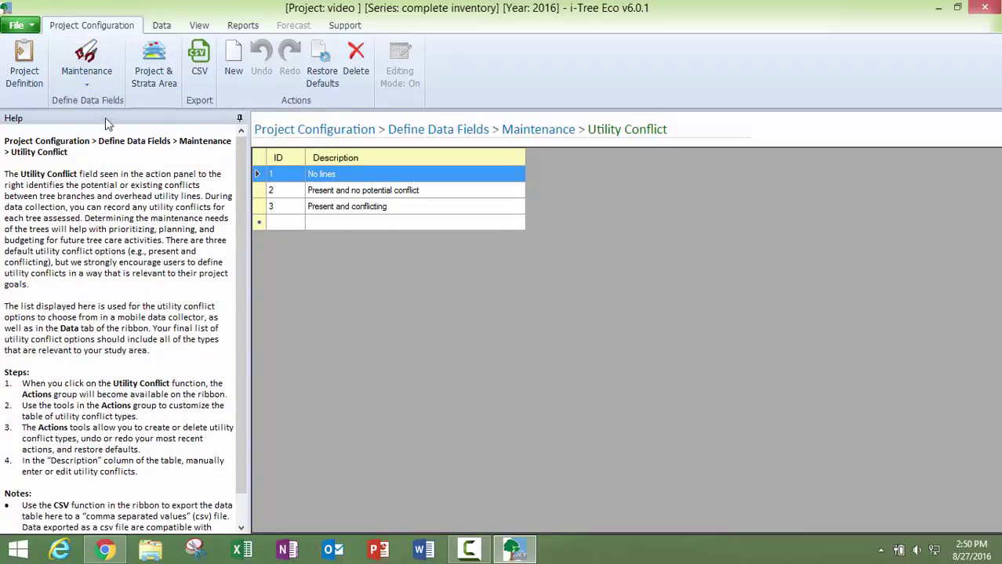
# Rename the Urban stratum to 'sacramento' and set its area to 50000 acres.
pyautogui.click(155, 75)
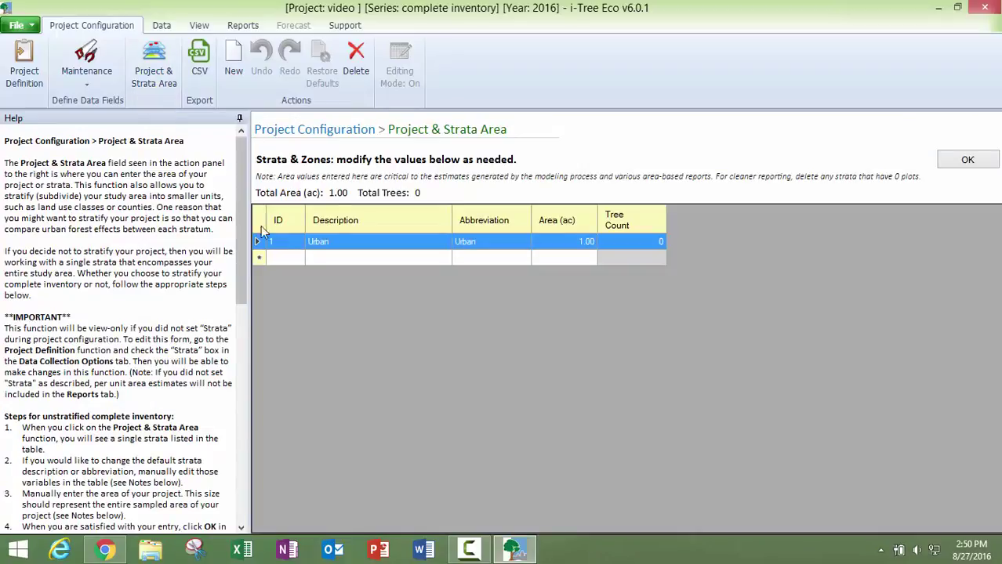
pyautogui.click(337, 241)
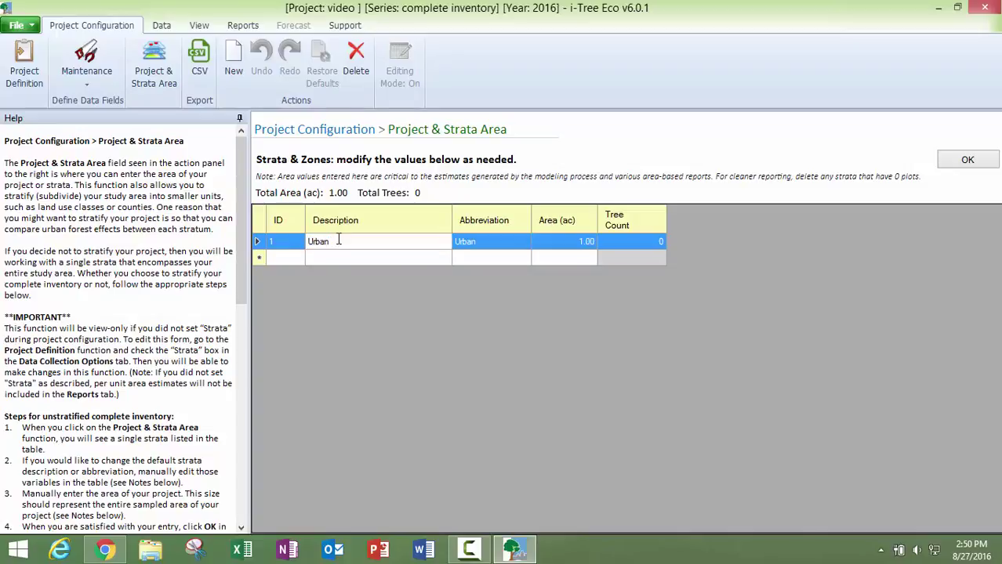
pyautogui.moveTo(329, 243); pyautogui.dragTo(308, 243)
pyautogui.write('sacramsnto')
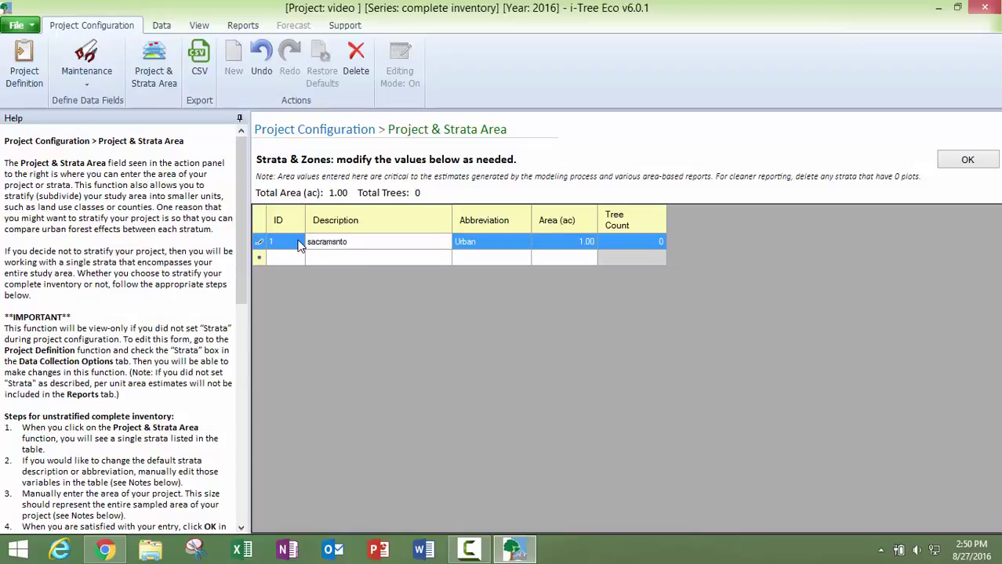
pyautogui.press('BackSpace')
pyautogui.press('BackSpace')
pyautogui.press('BackSpace')
pyautogui.press('BackSpace')
pyautogui.write('ento')
pyautogui.click(493, 240)
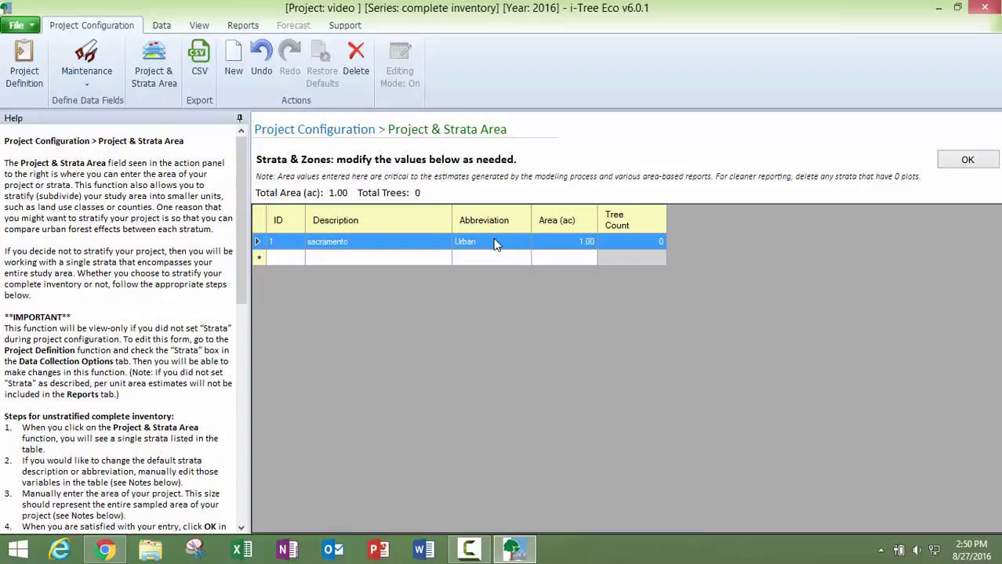
pyautogui.click(493, 239)
pyautogui.click(571, 246)
pyautogui.click(572, 246)
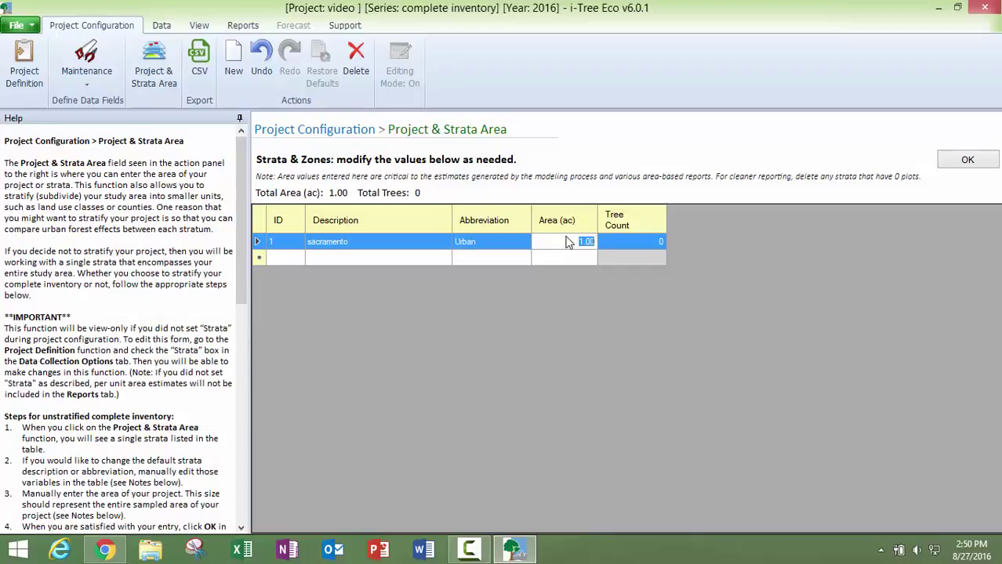
pyautogui.write('50000')
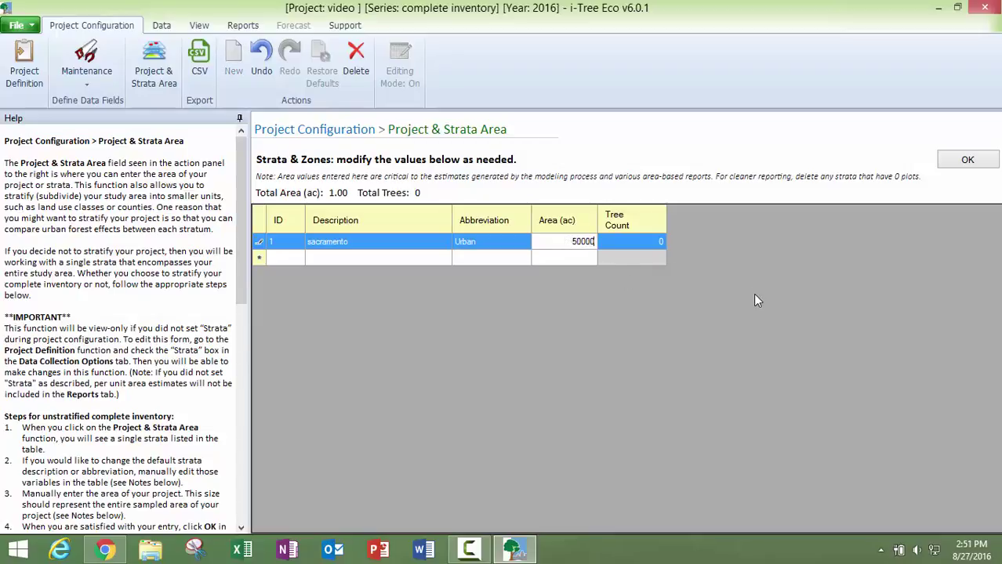
pyautogui.click(261, 258)
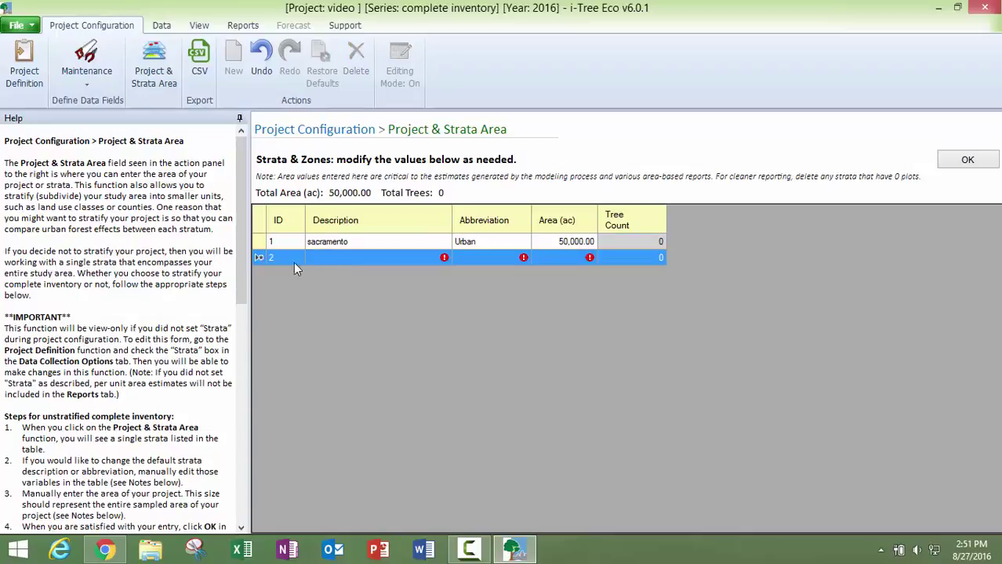
# Add stratum 2 with description 'fjfjf', abbreviation sss and an area of 4000 acres.
pyautogui.click(331, 258)
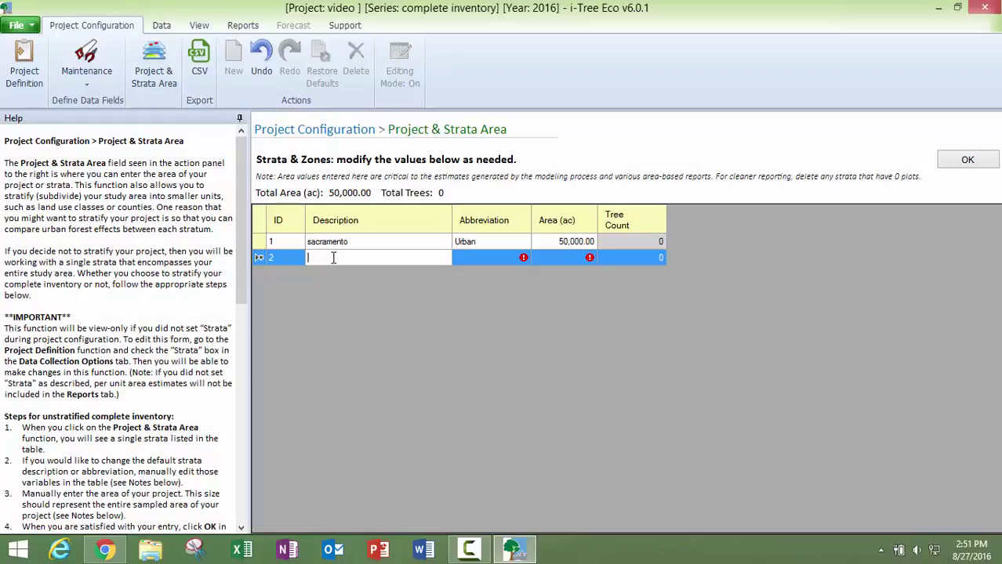
pyautogui.write('fjfjf')
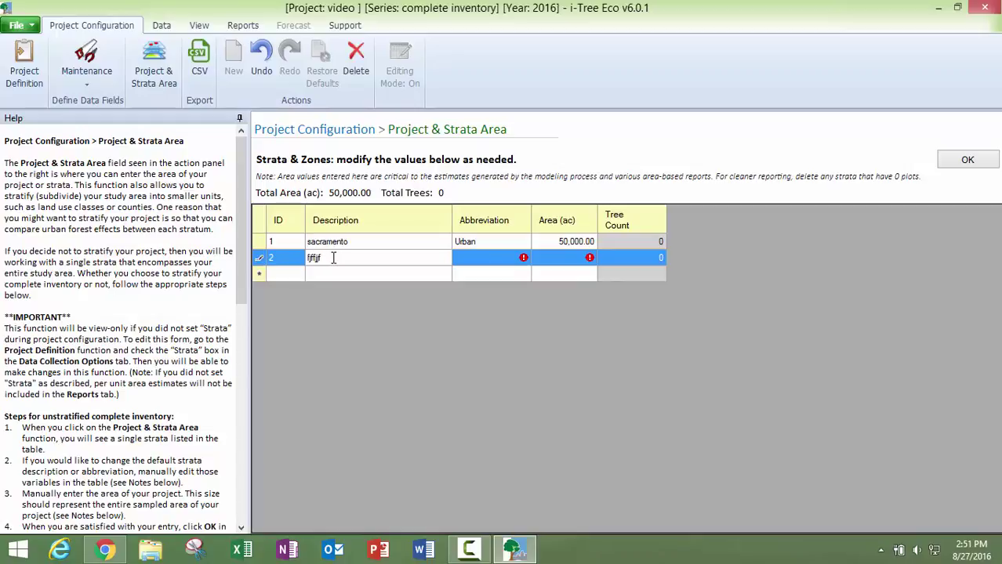
pyautogui.click(511, 259)
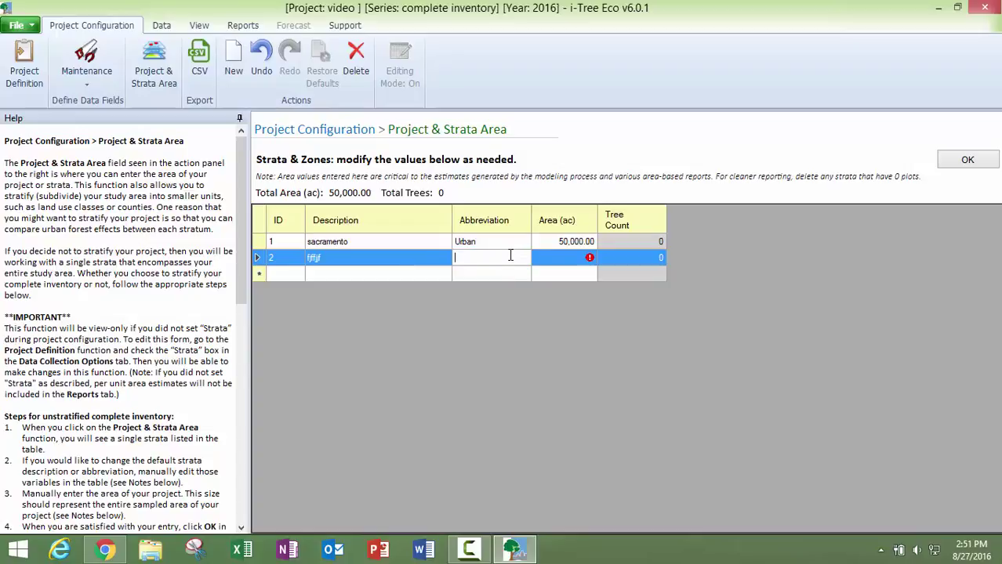
pyautogui.write('sss')
pyautogui.click(560, 264)
pyautogui.click(560, 264)
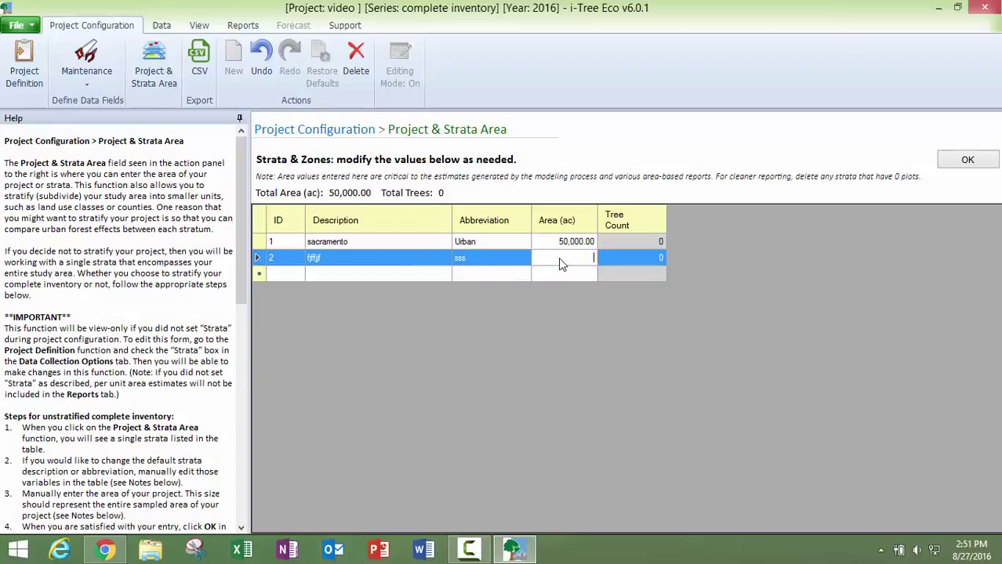
pyautogui.write('4000')
# Save the strata, then accept default benefit prices, reverting a trial 0.25 electricity price to 0.15 $/kWh.
pyautogui.click(964, 163)
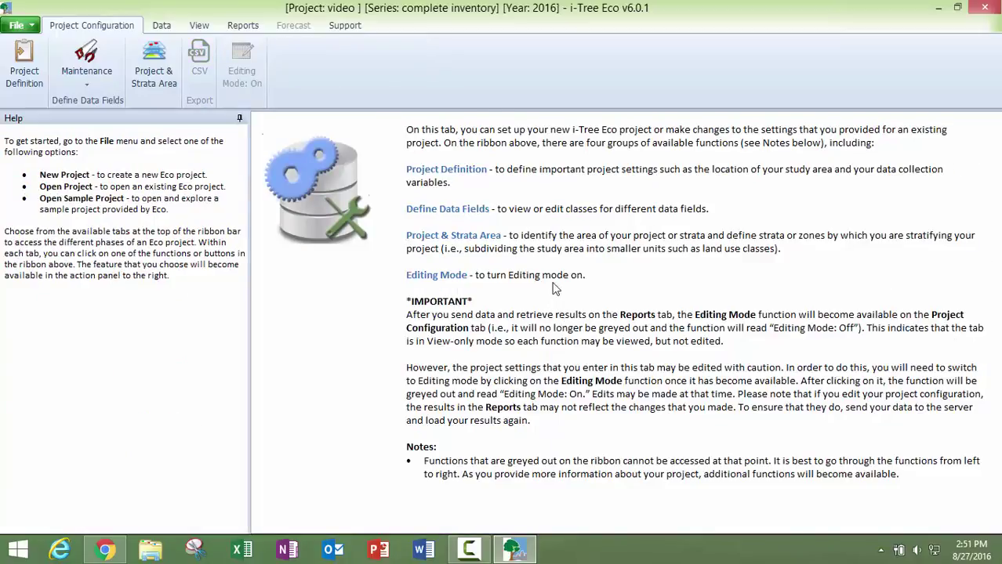
pyautogui.click(158, 28)
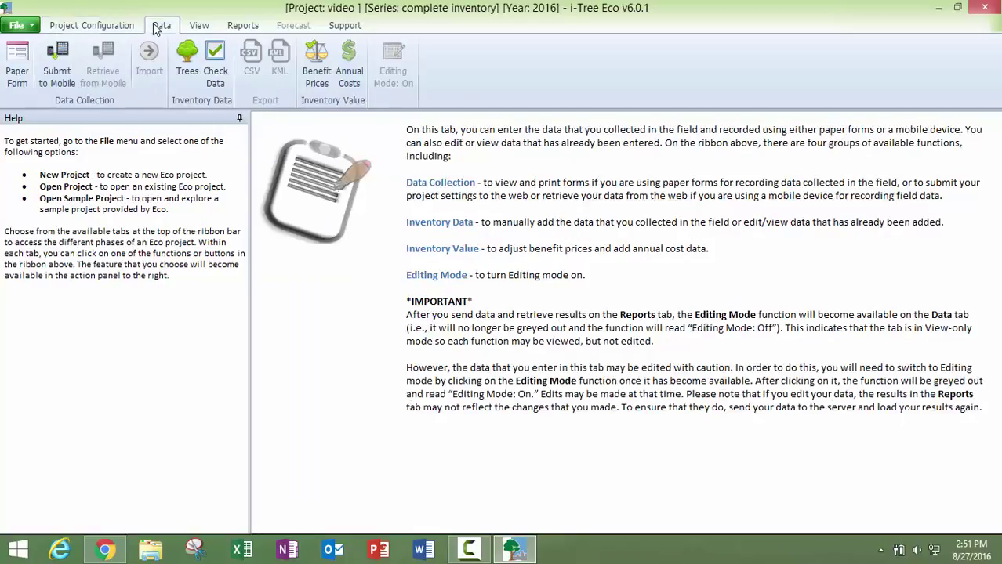
pyautogui.click(309, 76)
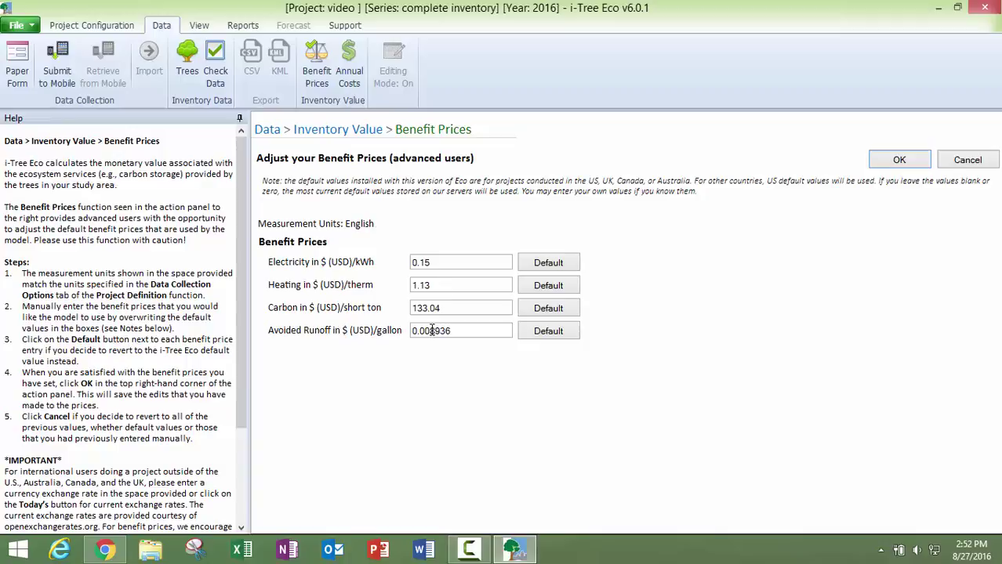
pyautogui.moveTo(433, 262); pyautogui.dragTo(407, 261)
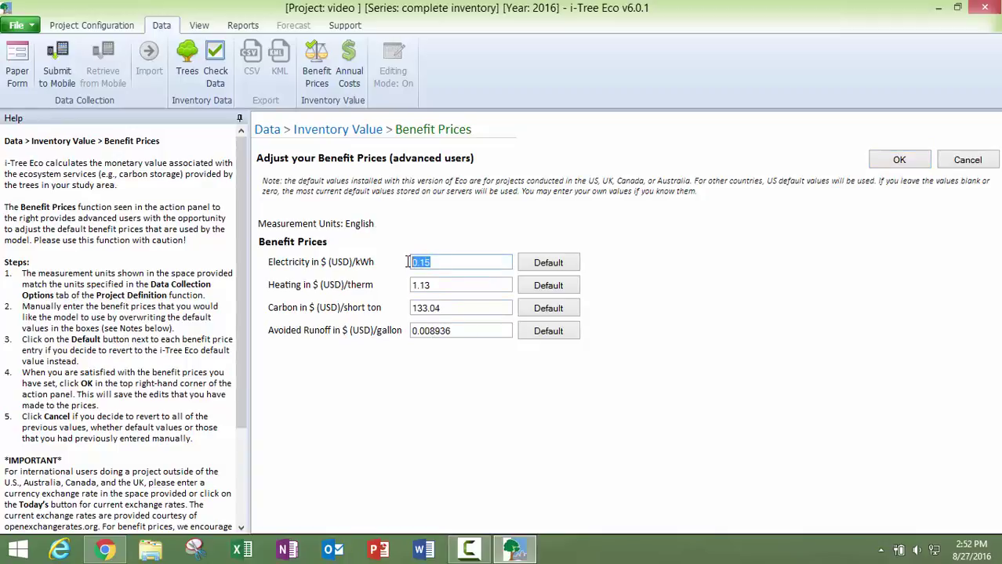
pyautogui.press('BackSpace')
pyautogui.write('0.25')
pyautogui.click(554, 264)
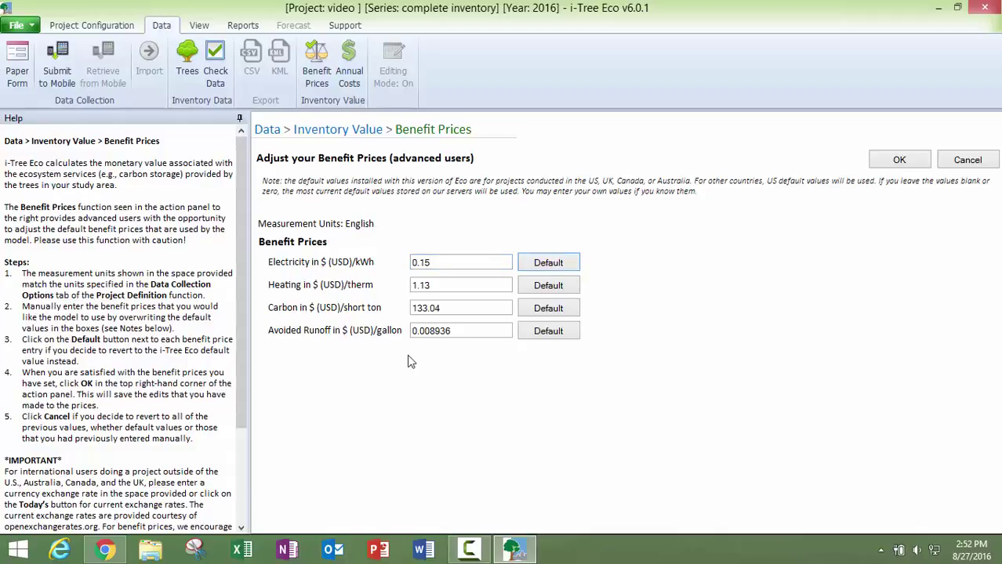
pyautogui.click(899, 160)
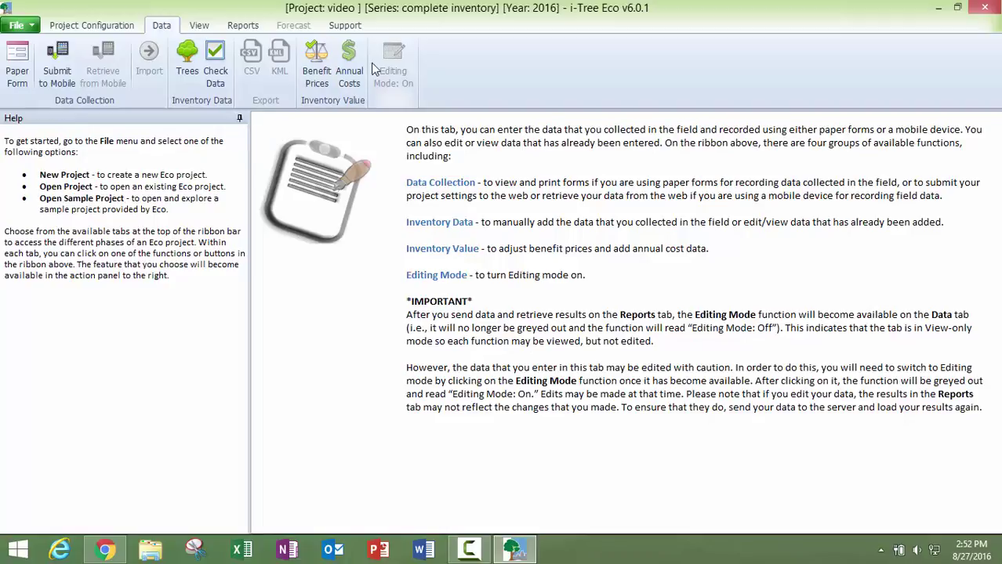
pyautogui.click(350, 75)
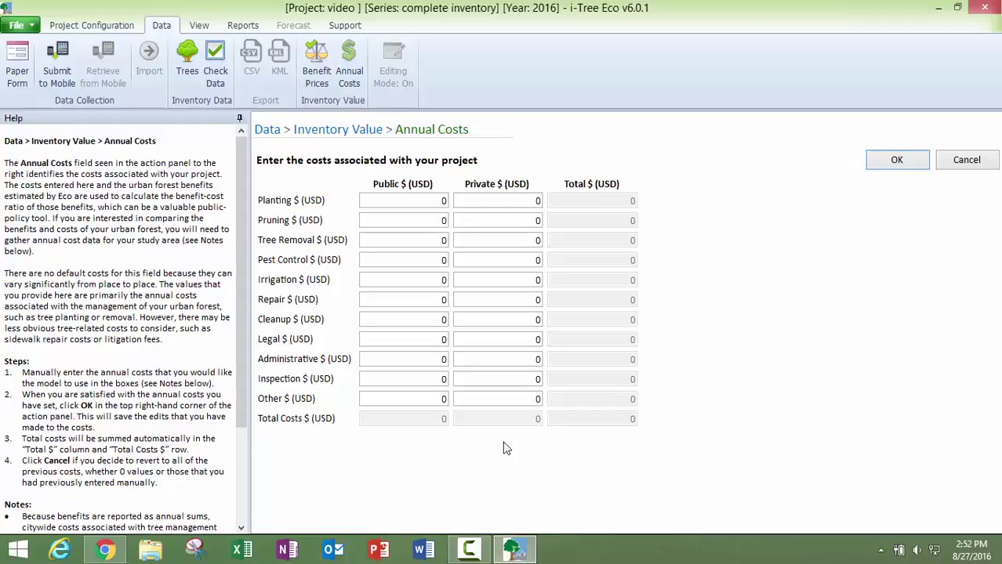
pyautogui.click(896, 160)
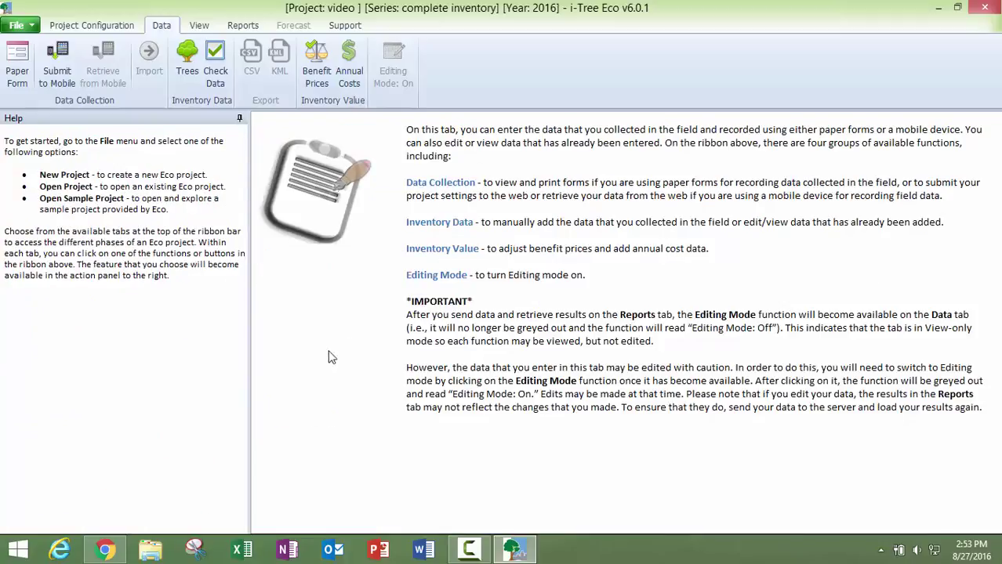
# Look at the paper data collection forms, then bring up the Support tab's help resources.
pyautogui.click(19, 73)
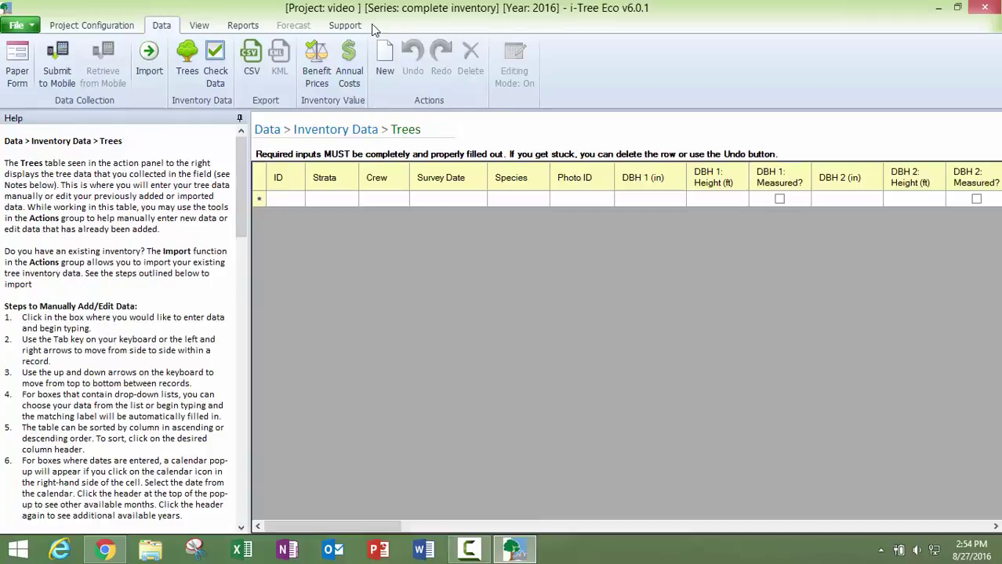
pyautogui.click(349, 27)
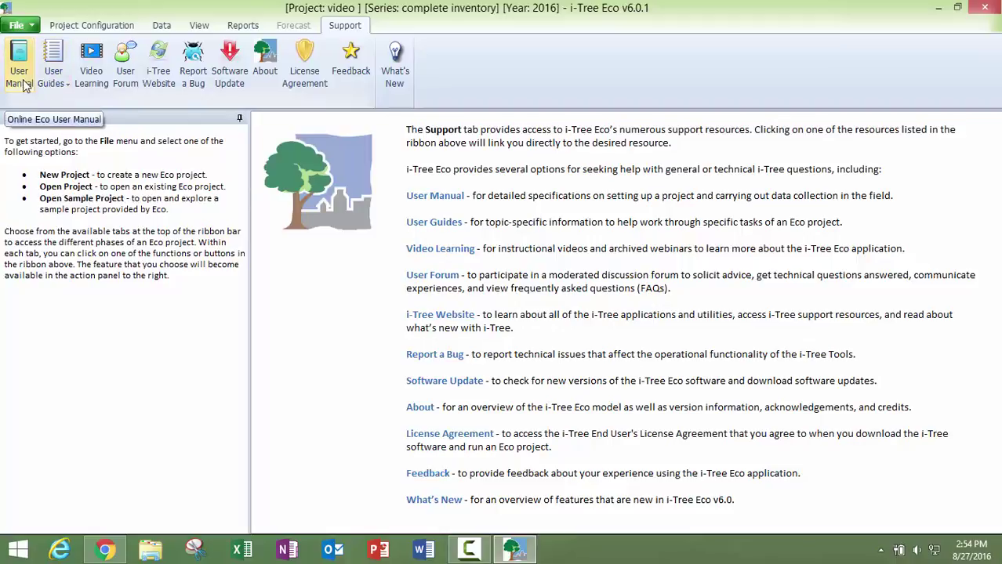
# Go from Video Learning to the i-Tree website's Support page and scroll through its contact sections.
pyautogui.click(91, 69)
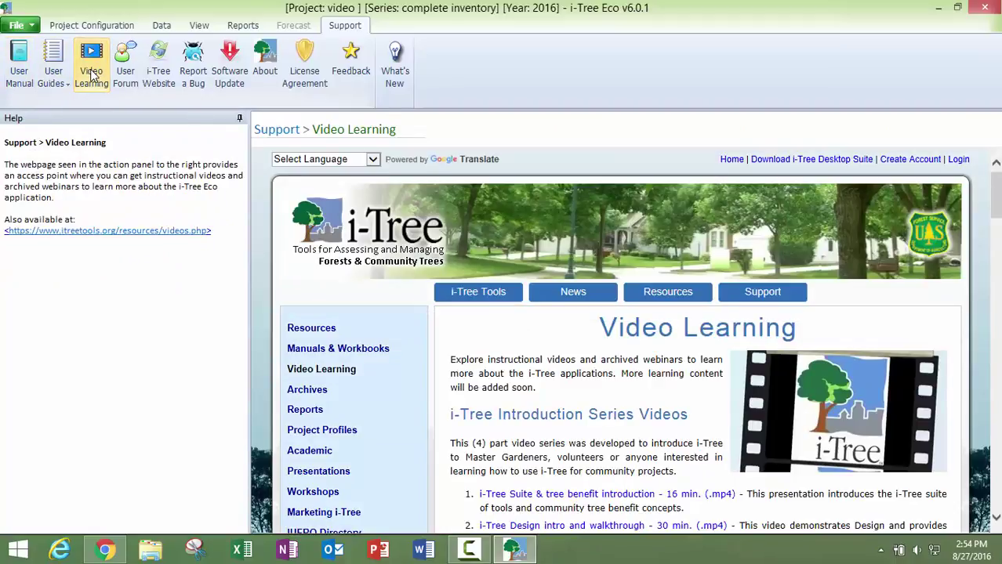
pyautogui.click(159, 79)
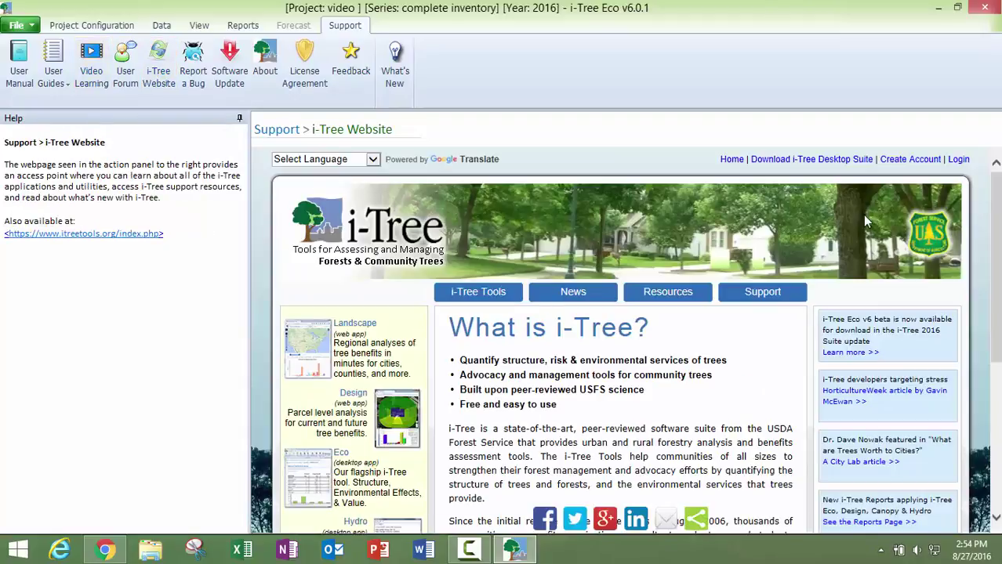
pyautogui.moveTo(752, 290)
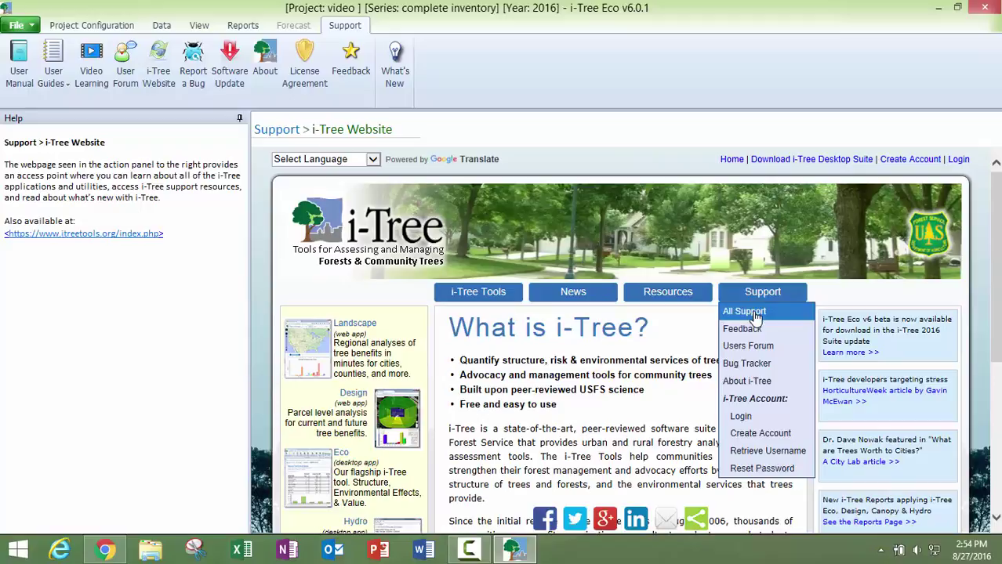
pyautogui.click(751, 313)
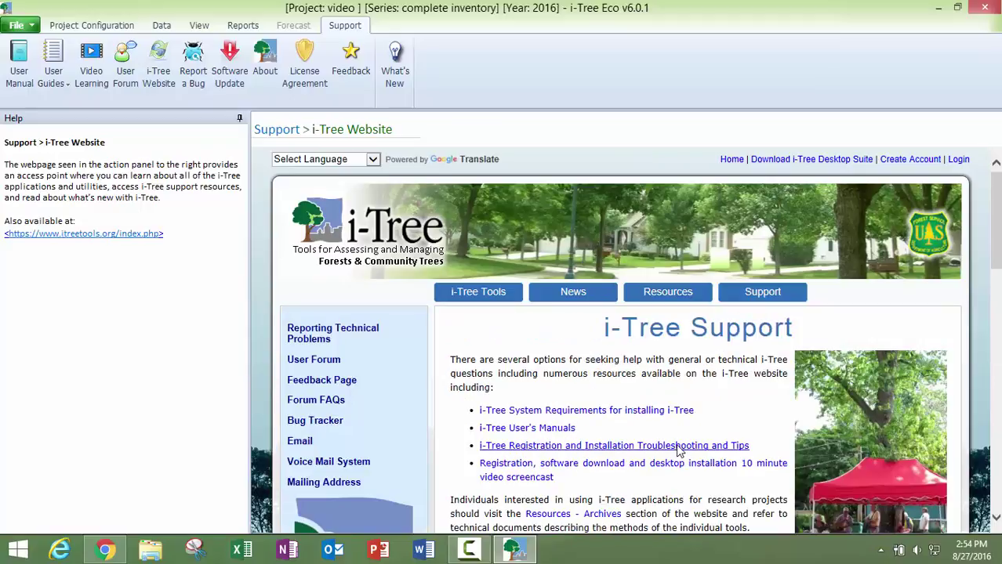
pyautogui.scroll(-10, 679, 445)
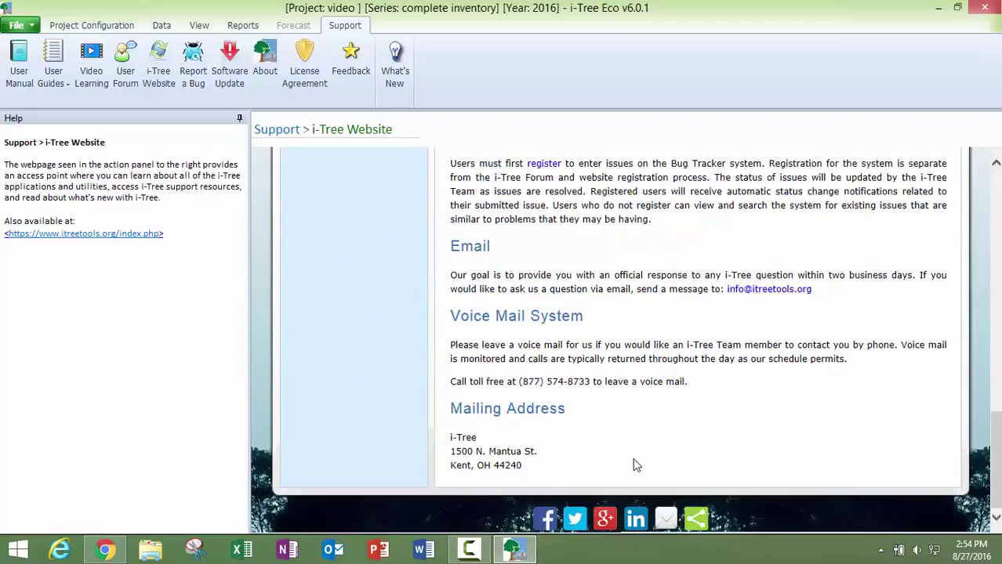
pyautogui.scroll(1, 645, 463)
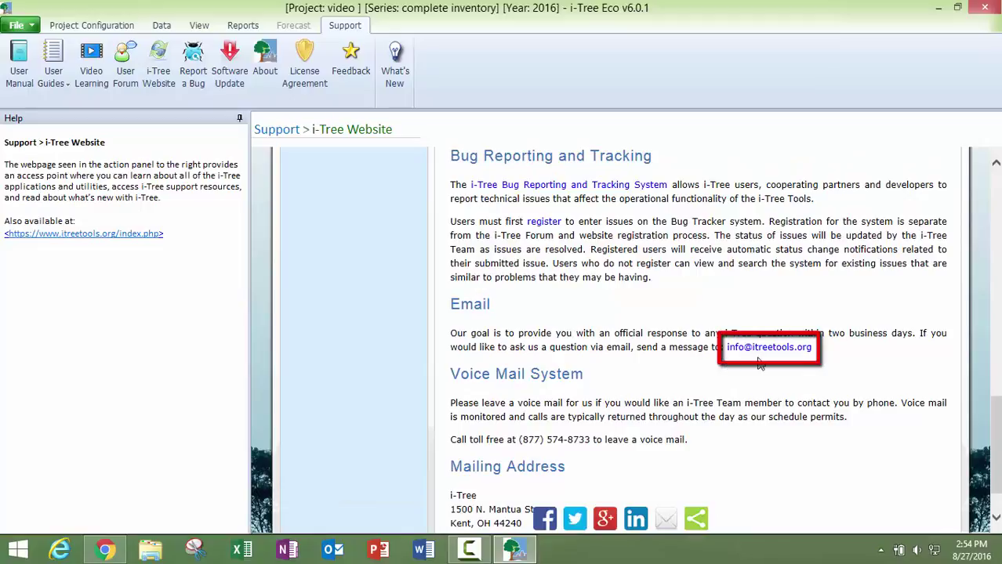